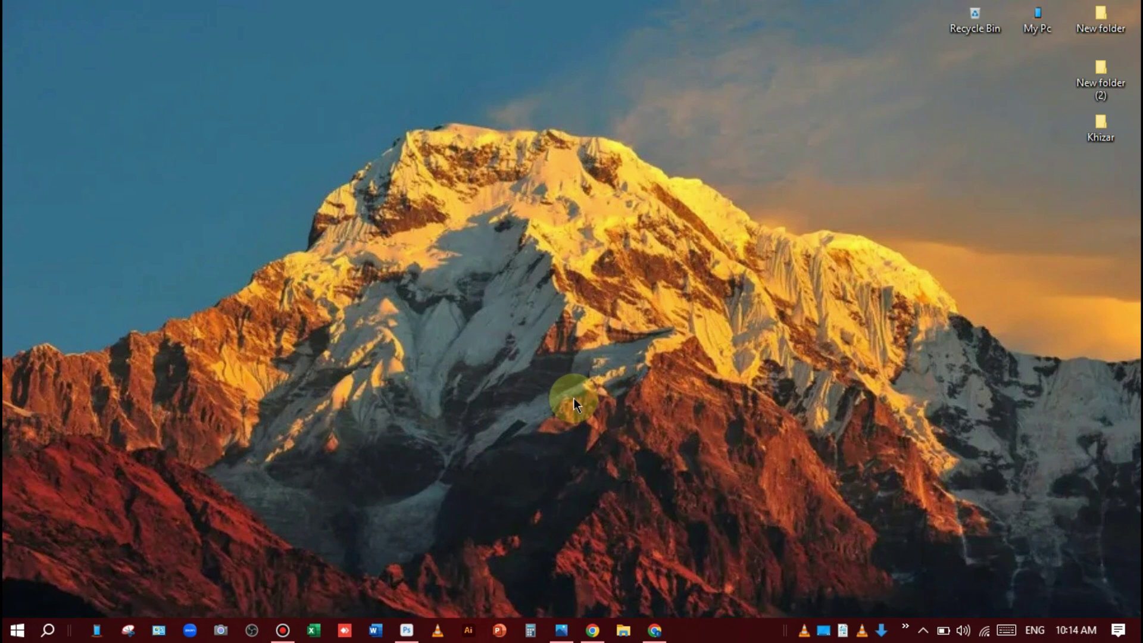
# Bring Photoshop forward with the portrait gideon-hezekiah-1I3_xTAXTxo-unsplash.jpg open
pyautogui.click(411, 633)
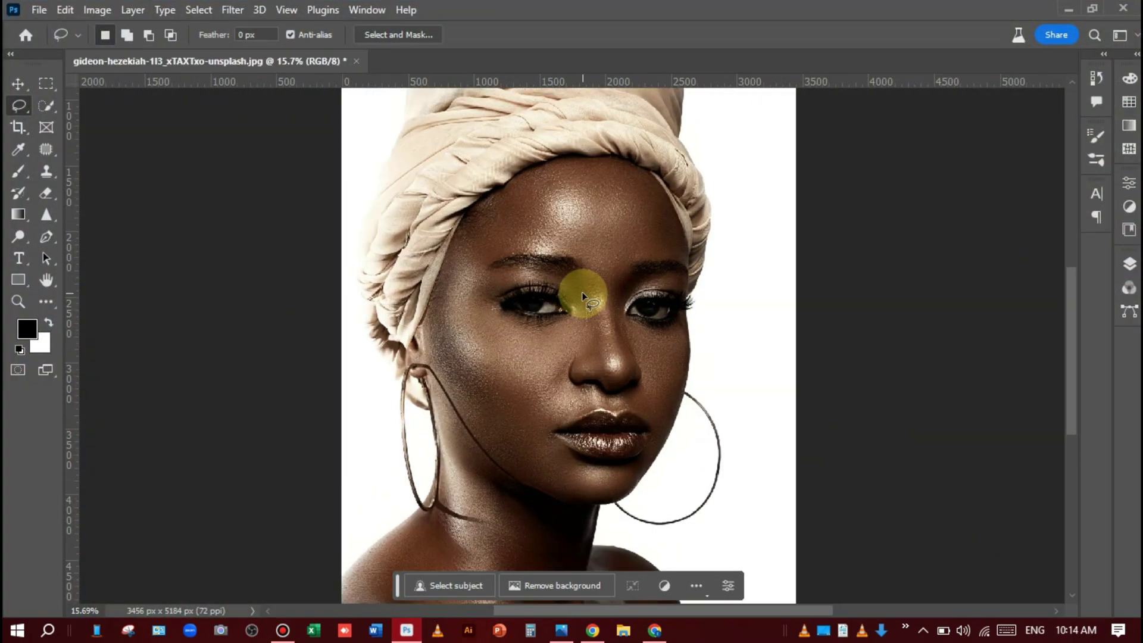
# Duplicate the Background layer into Background copy and enter Quick Mask mode
pyautogui.scroll(-3, 582, 291)
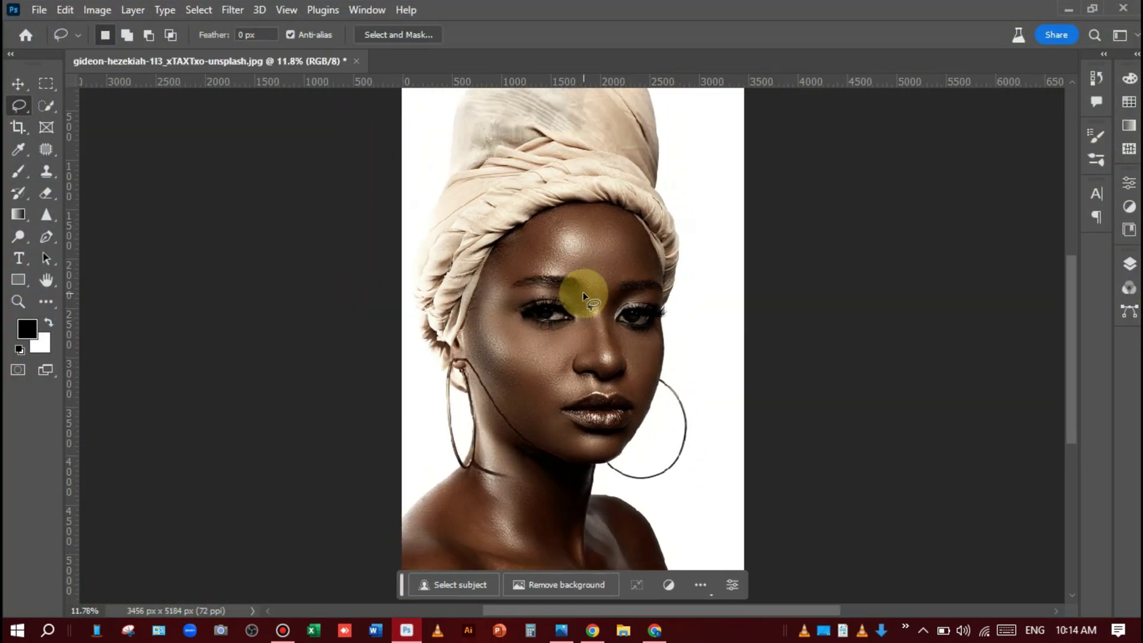
pyautogui.click(1127, 268)
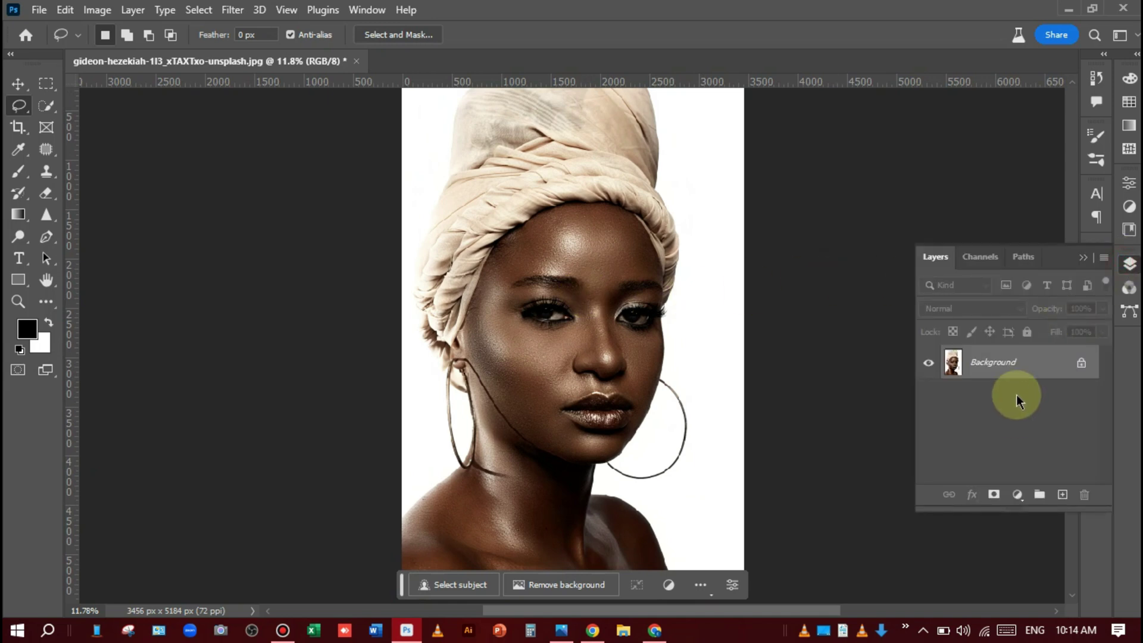
pyautogui.moveTo(1017, 364); pyautogui.dragTo(1059, 499)
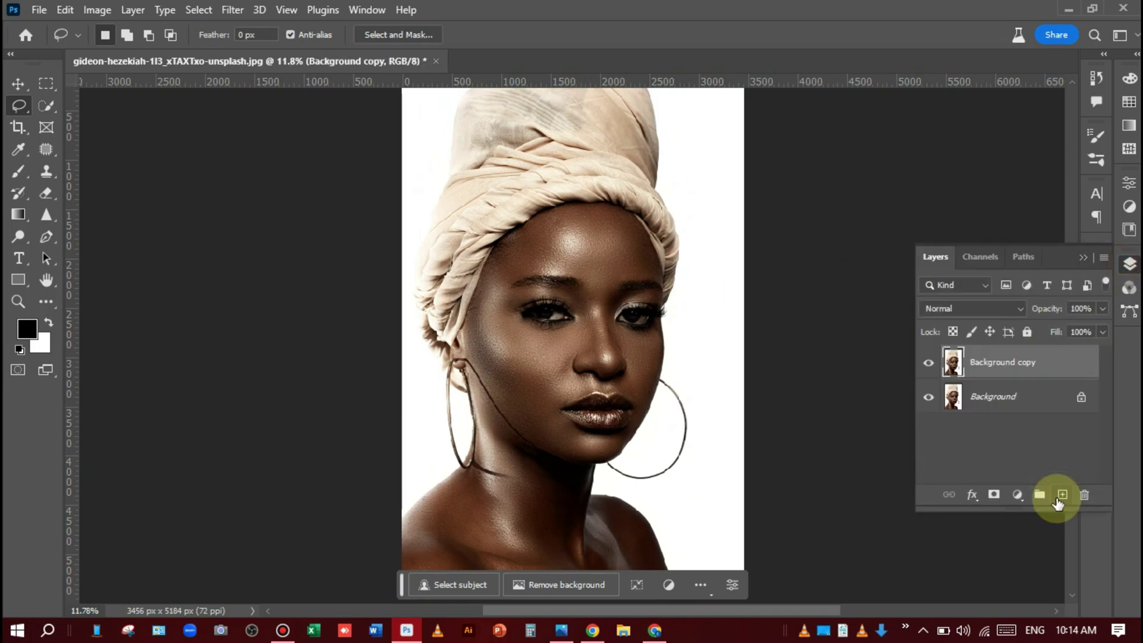
pyautogui.click(1081, 257)
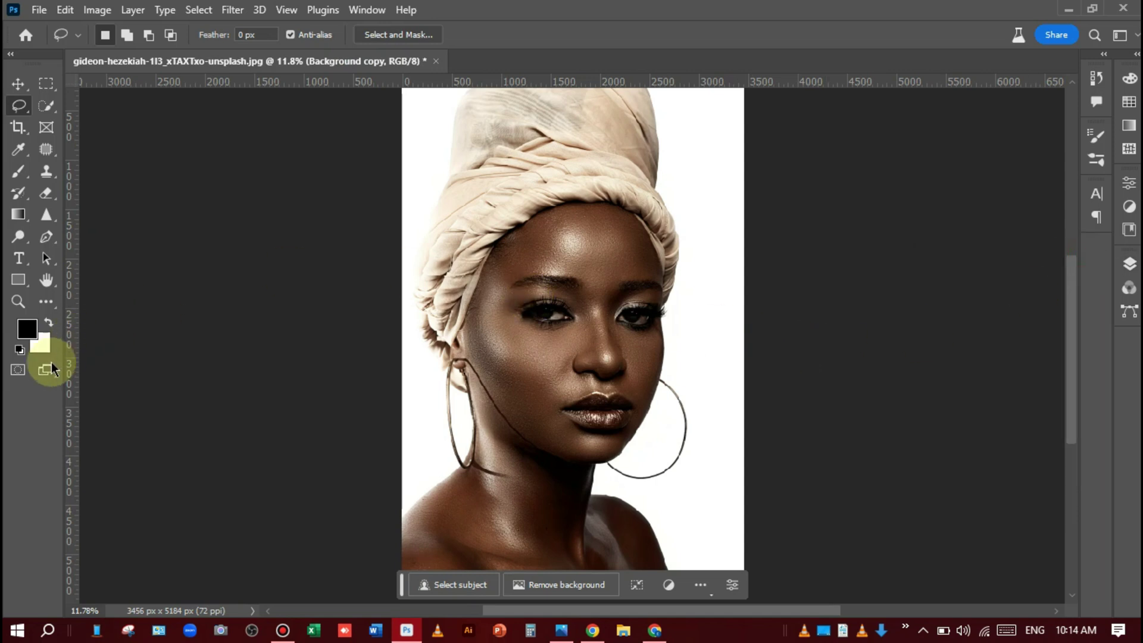
pyautogui.click(17, 372)
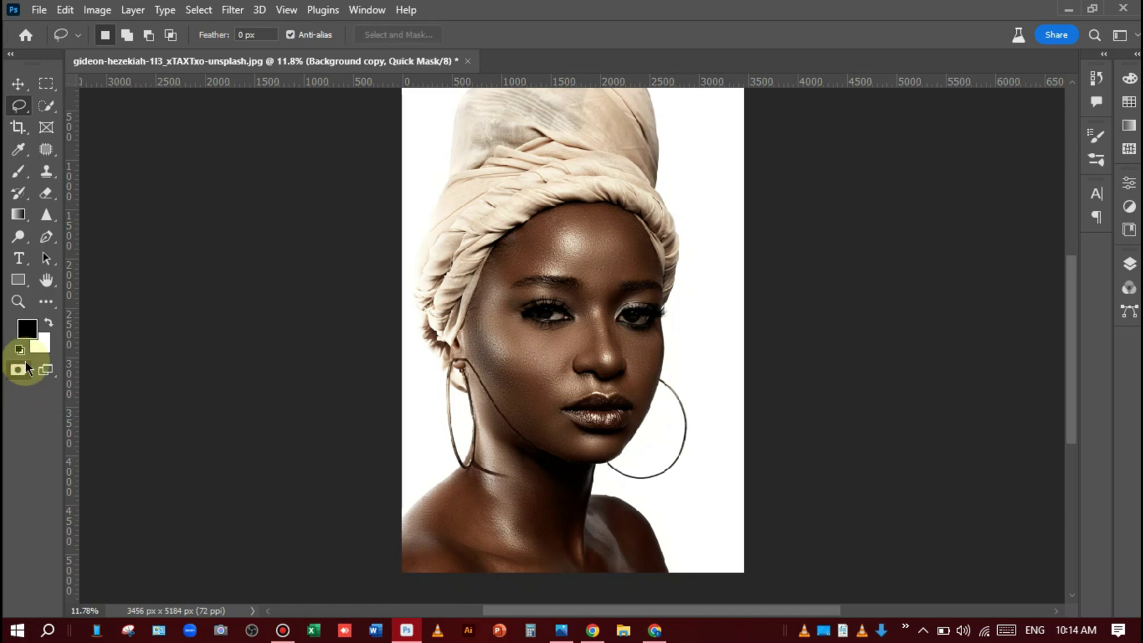
# Paint the quick mask over the face, neck and shoulder skin with a soft round brush
pyautogui.click(17, 171)
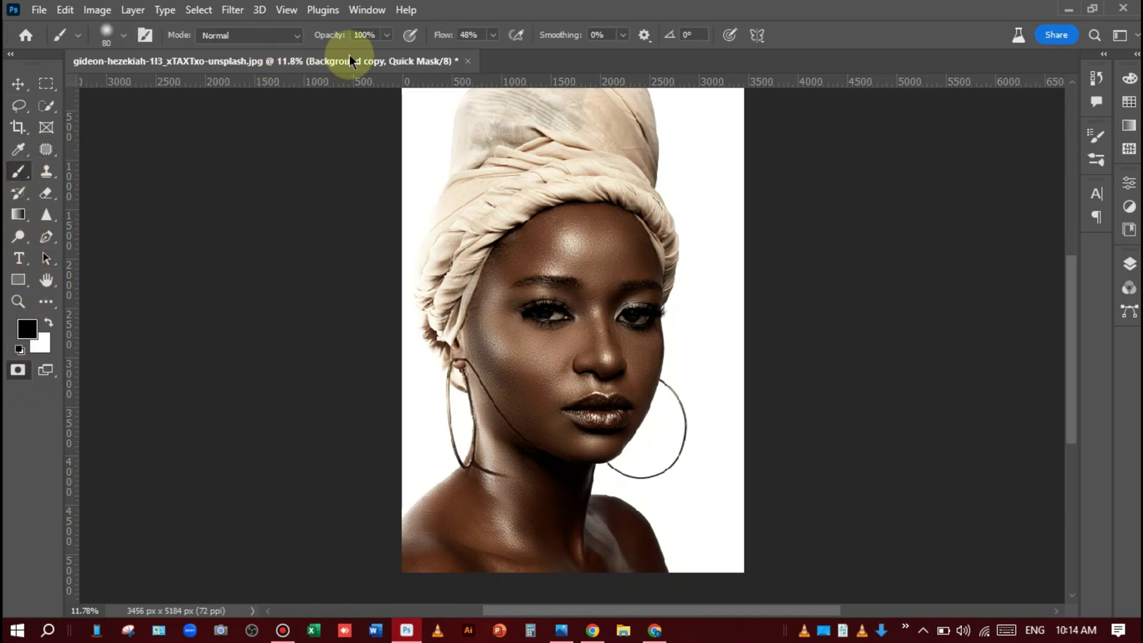
pyautogui.click(125, 36)
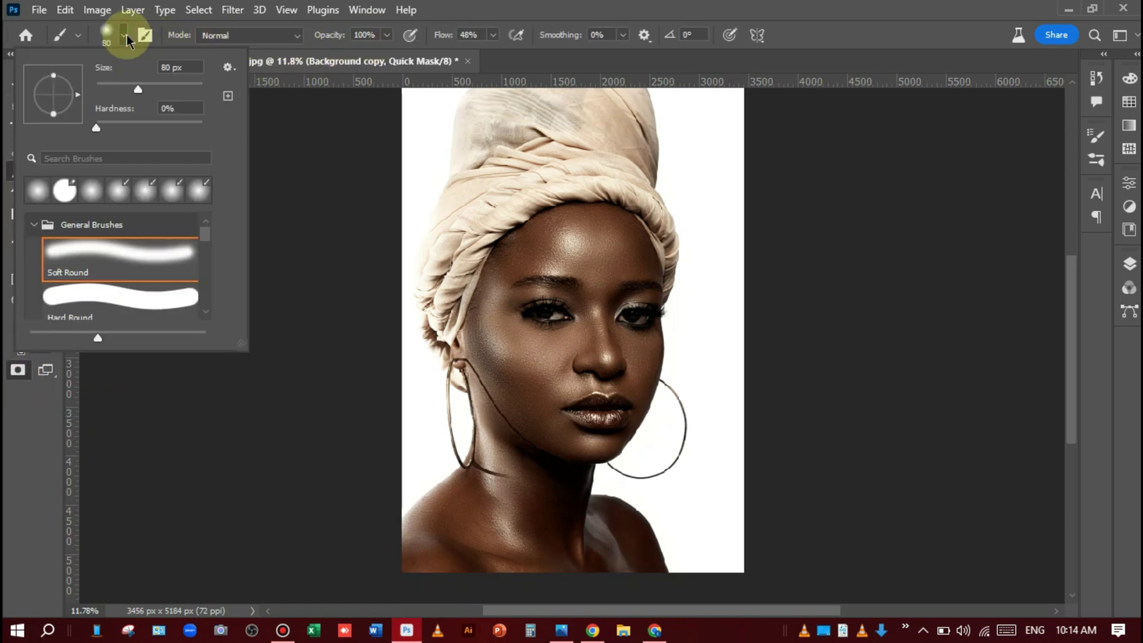
pyautogui.click(127, 41)
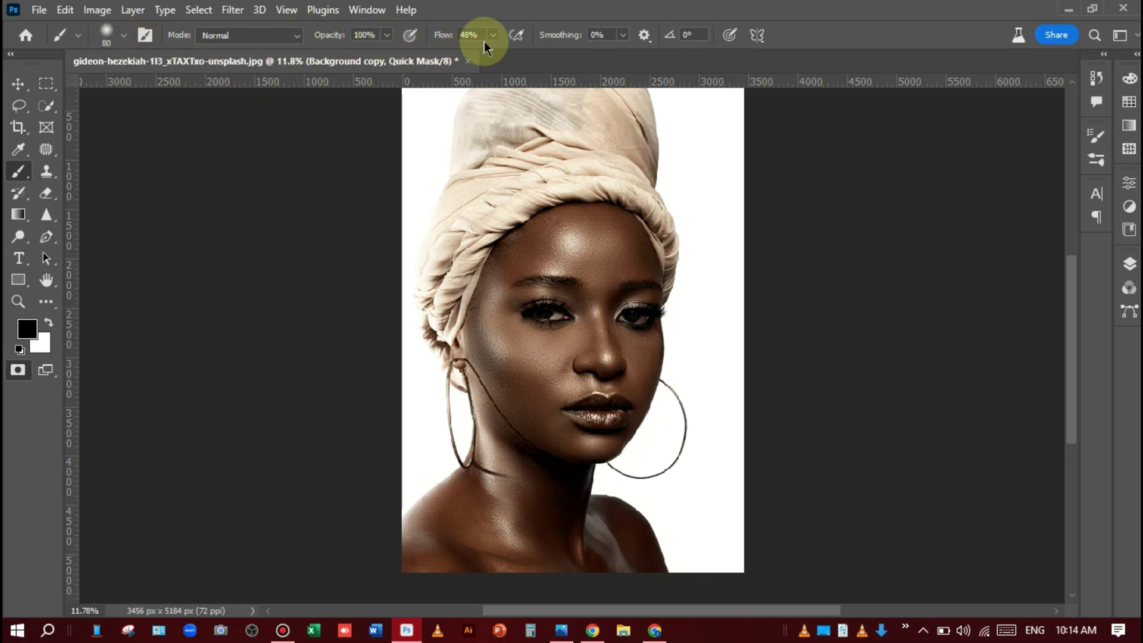
pyautogui.scroll(2, 571, 312)
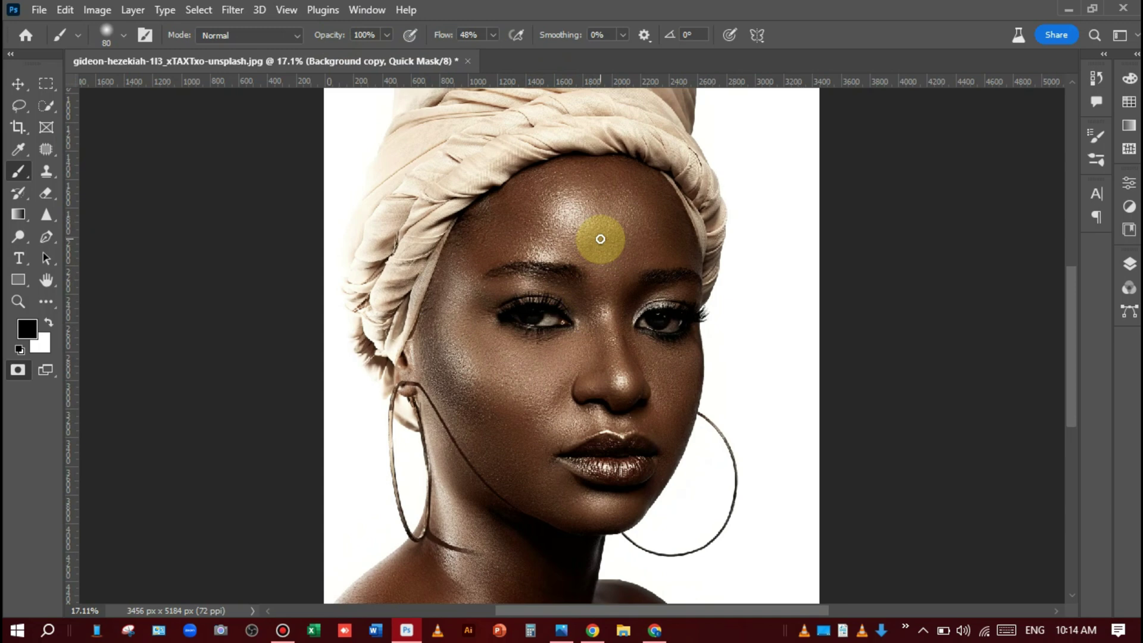
pyautogui.moveTo(599, 222)
pyautogui.mouseDown()
pyautogui.moveTo(505, 247)
pyautogui.moveTo(626, 181)
pyautogui.moveTo(546, 194)
pyautogui.moveTo(464, 309)
pyautogui.moveTo(663, 258)
pyautogui.moveTo(424, 329)
pyautogui.moveTo(337, 532)
pyautogui.moveTo(488, 339)
pyautogui.moveTo(633, 401)
pyautogui.mouseUp()
pyautogui.scroll(-1, 424, 329)
pyautogui.scroll(-5, 424, 329)
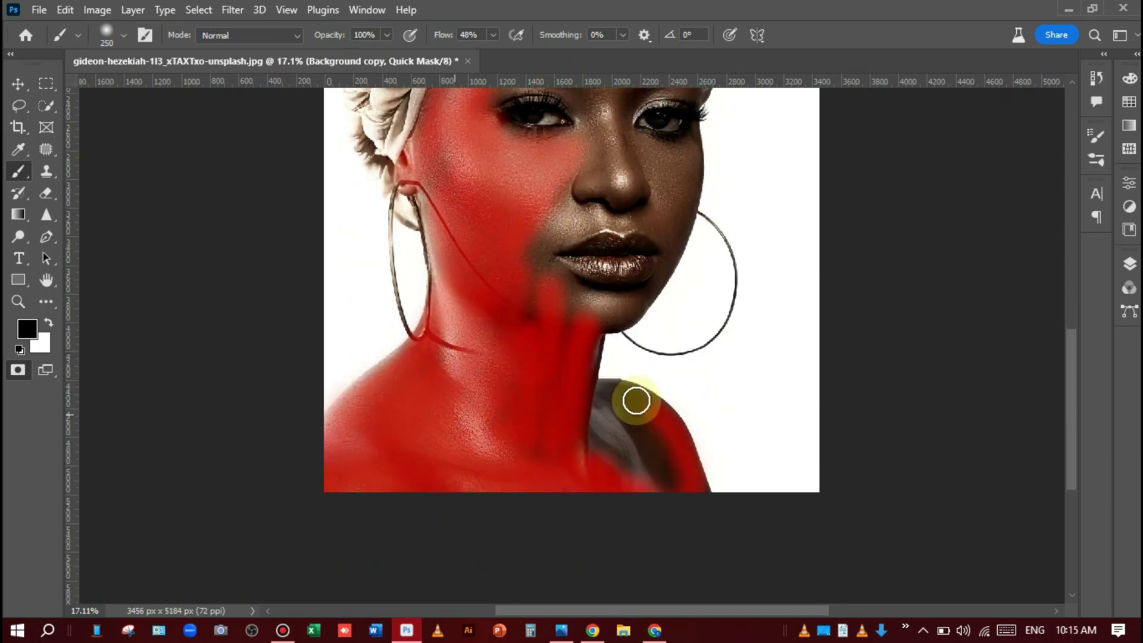
pyautogui.scroll(3, 633, 401)
pyautogui.scroll(3, 485, 301)
pyautogui.moveTo(484, 301)
pyautogui.mouseDown()
pyautogui.moveTo(418, 221)
pyautogui.moveTo(550, 234)
pyautogui.mouseUp()
pyautogui.scroll(4, 600, 273)
pyautogui.scroll(-2, 600, 273)
pyautogui.moveTo(599, 273)
pyautogui.mouseDown()
pyautogui.moveTo(641, 338)
pyautogui.moveTo(666, 417)
pyautogui.mouseUp()
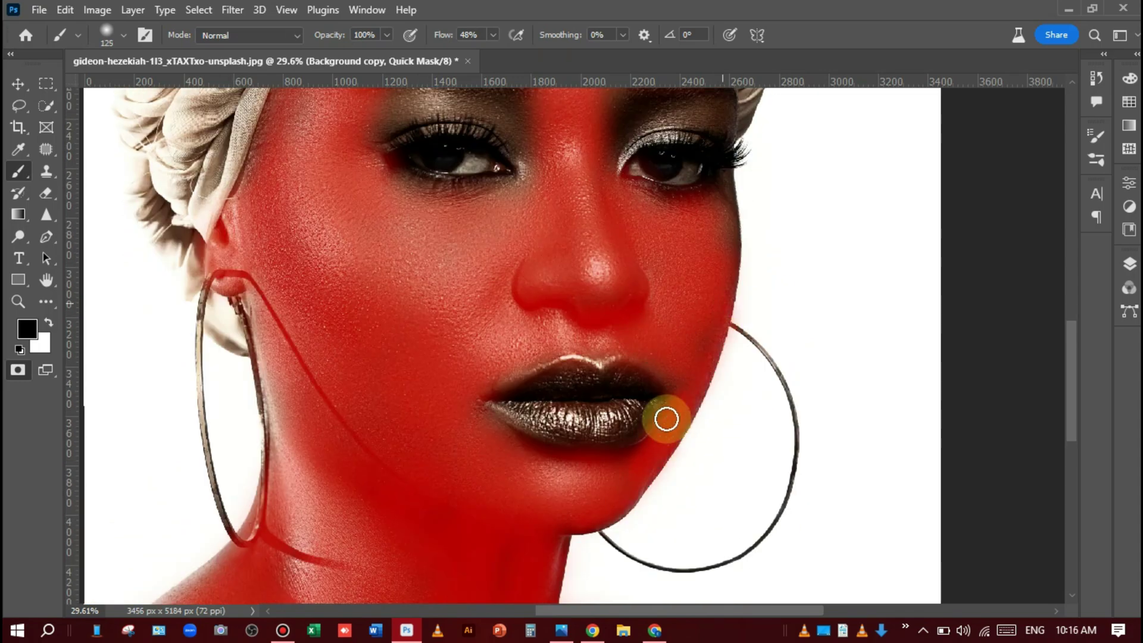
pyautogui.scroll(5, 526, 291)
# Shrink the brush to 100 and exit Quick Mask so the paint becomes a selection
pyautogui.press('[')
pyautogui.scroll(-4, 621, 204)
pyautogui.scroll(-3, 455, 475)
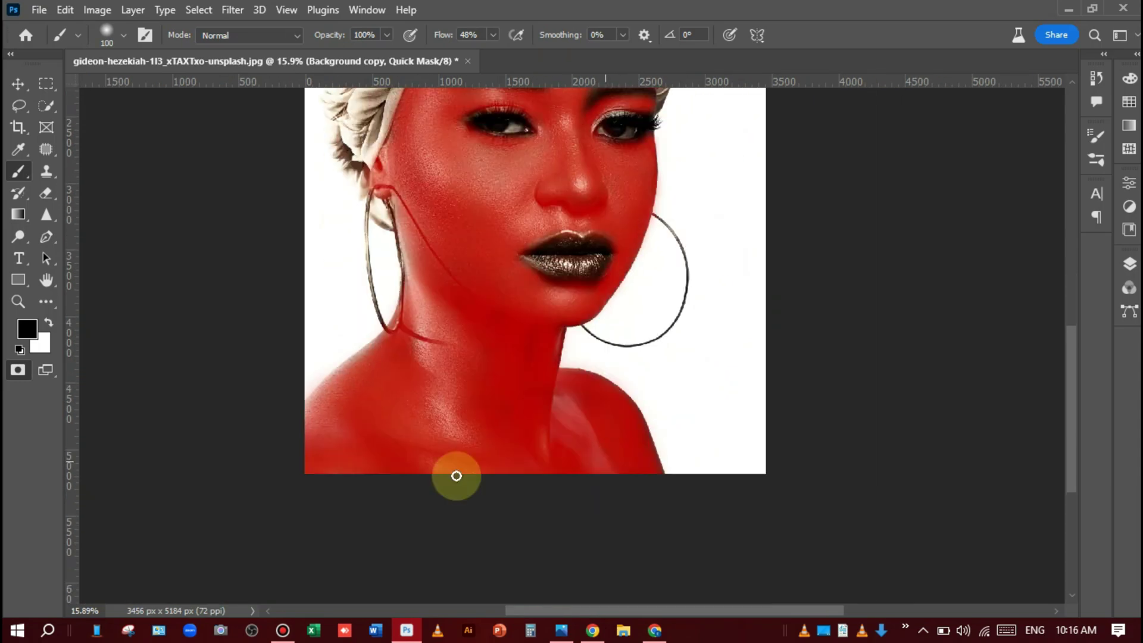
pyautogui.scroll(-2, 434, 375)
pyautogui.press('[')
pyautogui.press('[')
pyautogui.press('[')
pyautogui.press('[')
pyautogui.click(18, 370)
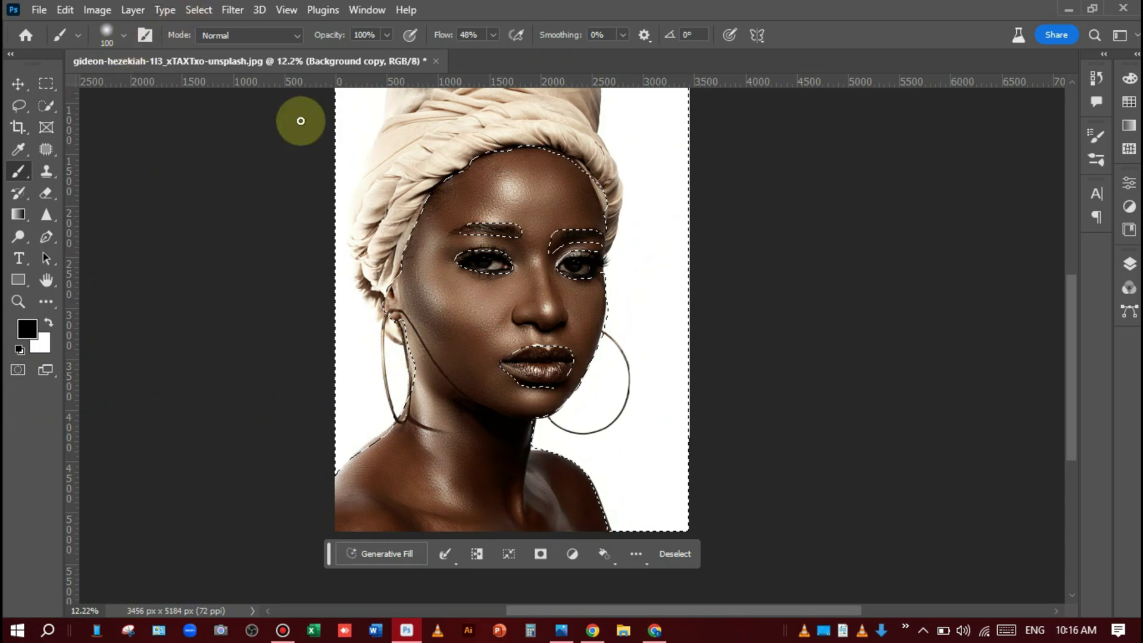
# Invert the selection with Select > Inverse so it covers the skin
pyautogui.click(206, 10)
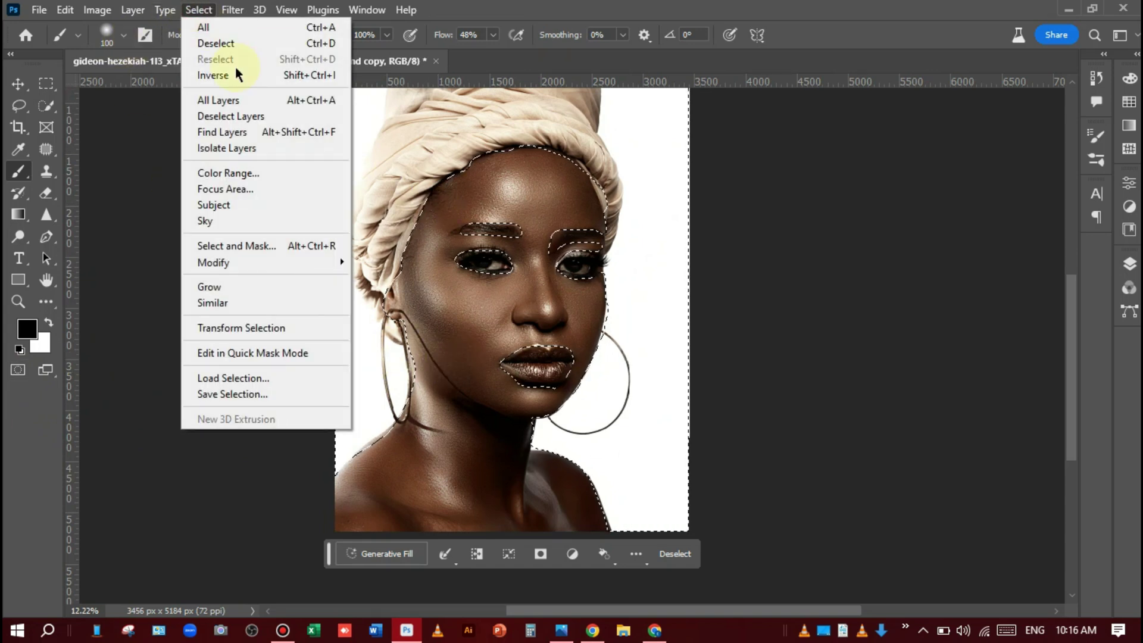
pyautogui.click(233, 73)
pyautogui.scroll(2, 411, 285)
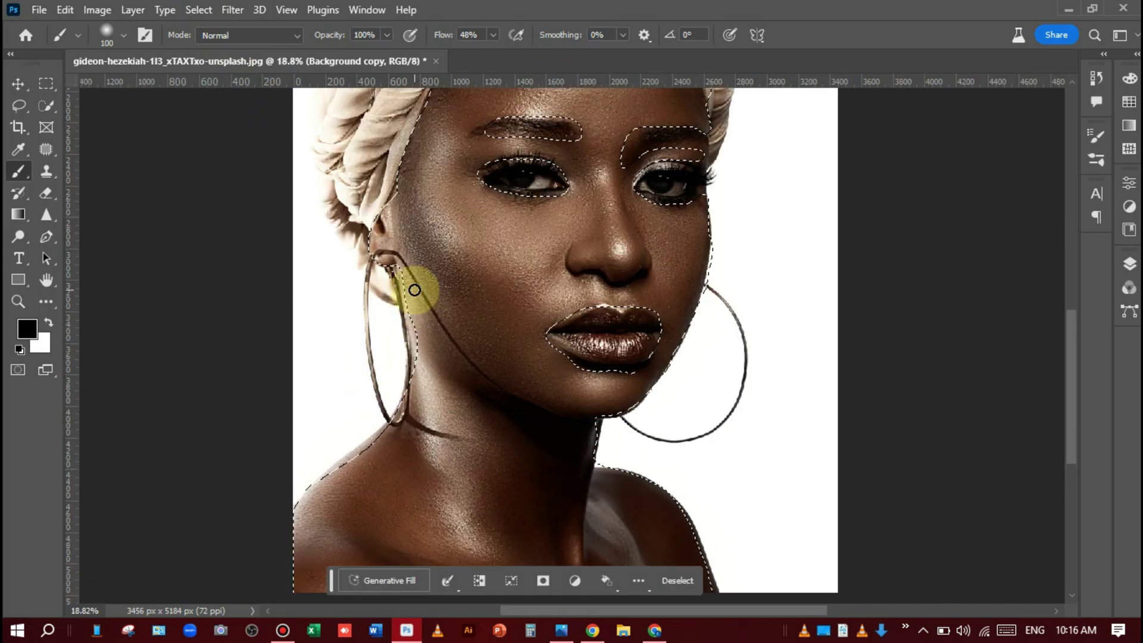
pyautogui.scroll(-3, 441, 388)
pyautogui.scroll(-2, 525, 445)
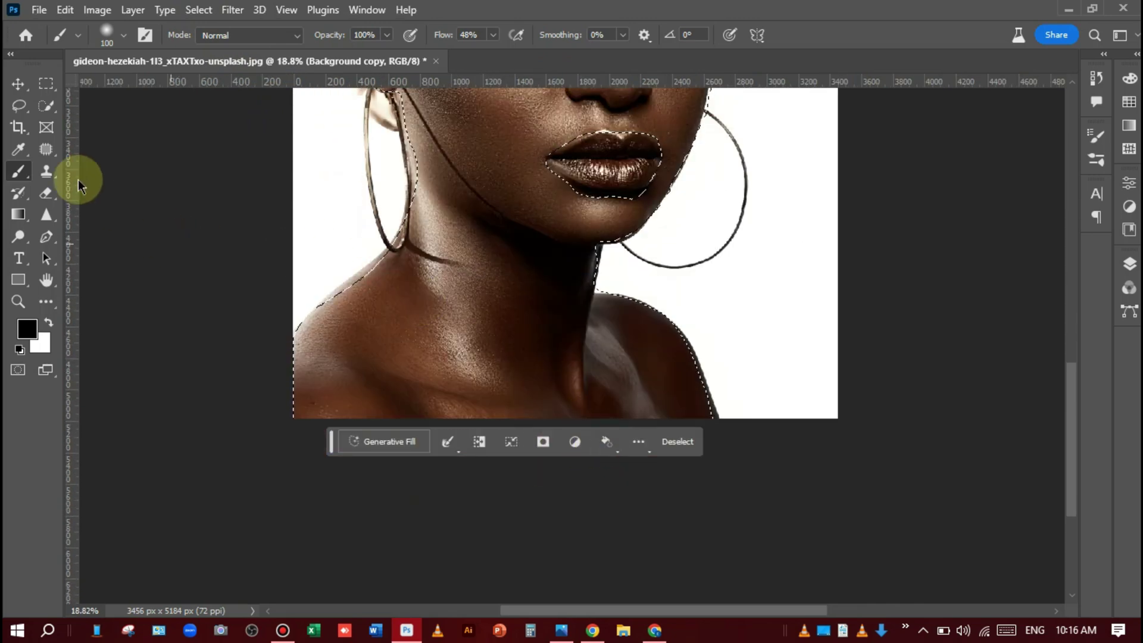
# Subtract lasso areas near the chin, shoulder, lip and jaw, then show the Layers panel
pyautogui.click(26, 103)
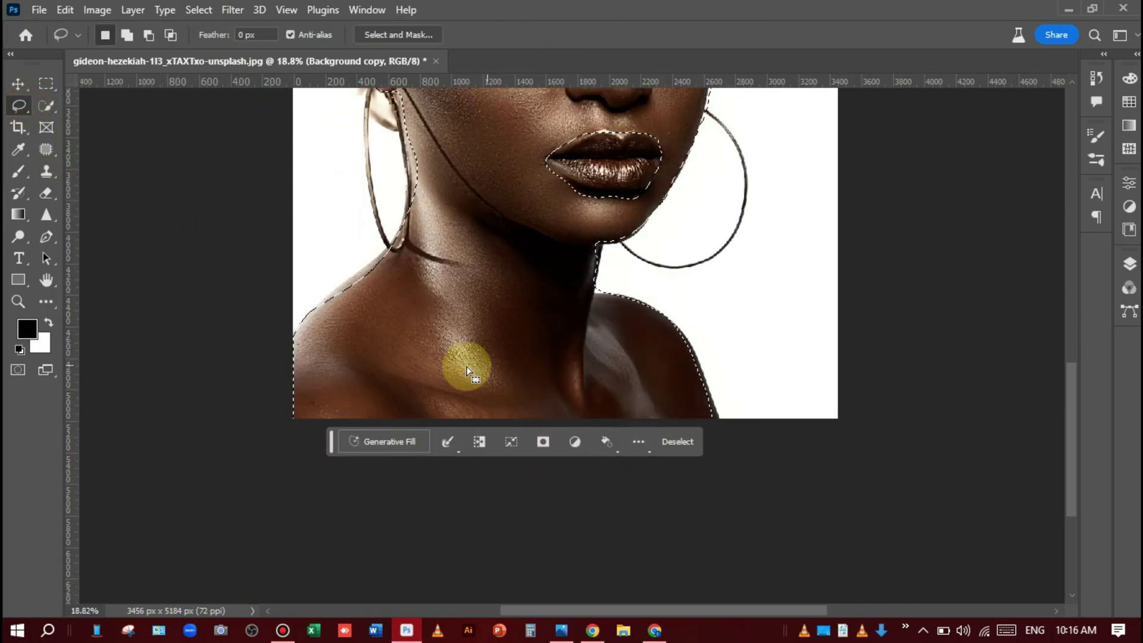
pyautogui.scroll(2, 466, 365)
pyautogui.moveTo(383, 166)
pyautogui.mouseDown()
pyautogui.moveTo(289, 419)
pyautogui.moveTo(370, 342)
pyautogui.mouseUp()
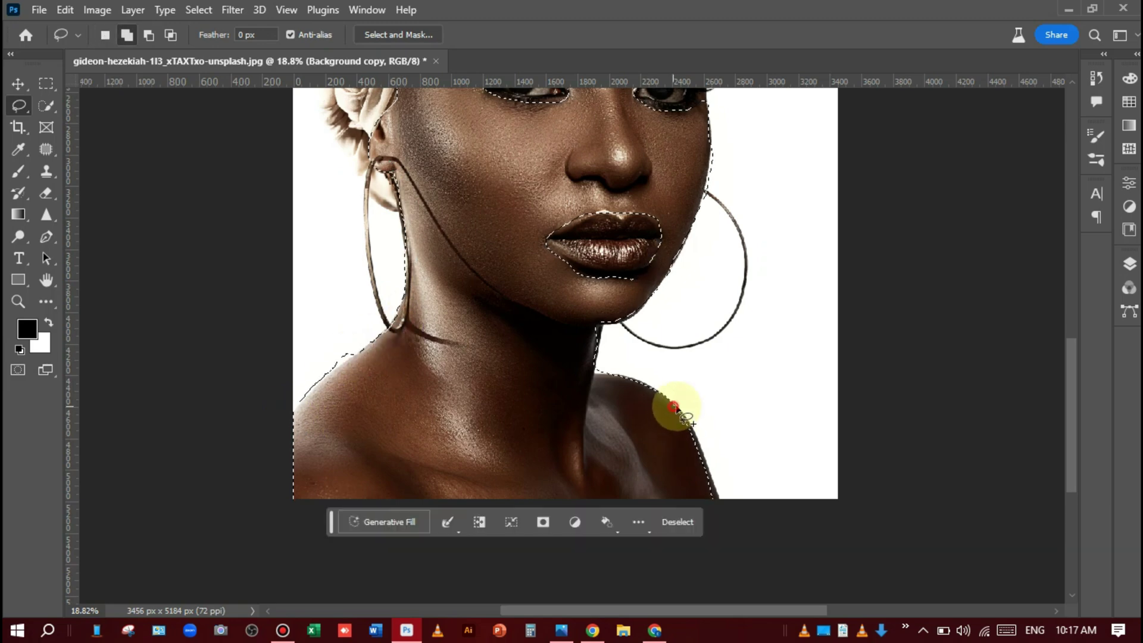
pyautogui.moveTo(677, 403)
pyautogui.mouseDown()
pyautogui.moveTo(698, 440)
pyautogui.moveTo(602, 319)
pyautogui.mouseUp()
pyautogui.scroll(5, 725, 214)
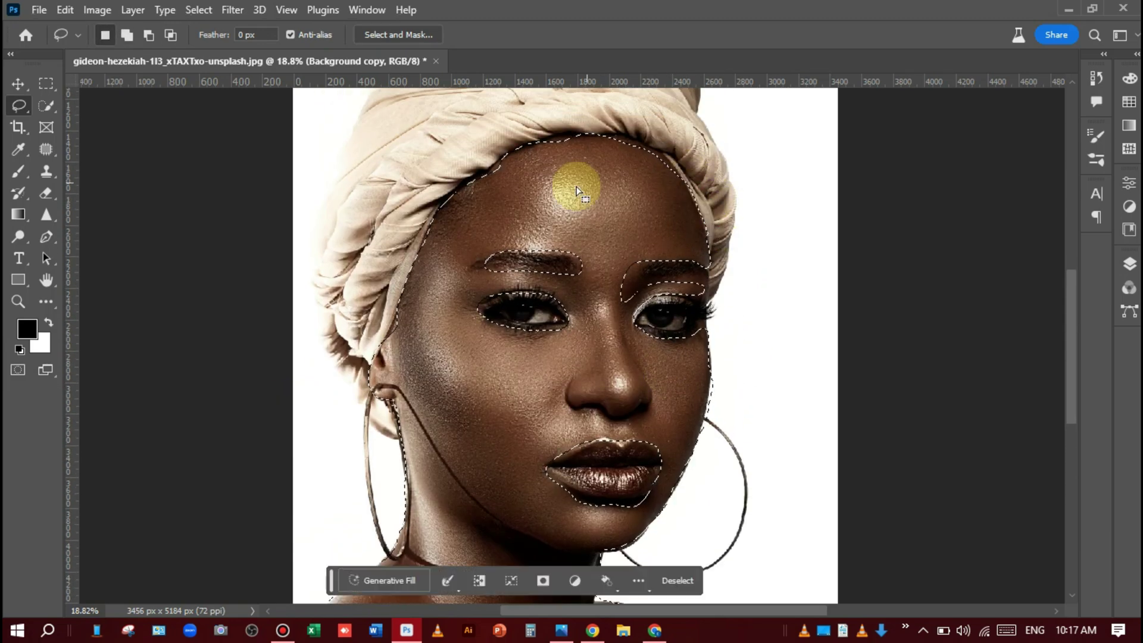
pyautogui.scroll(3, 570, 446)
pyautogui.scroll(-1, 571, 446)
pyautogui.moveTo(586, 426)
pyautogui.mouseDown()
pyautogui.moveTo(602, 409)
pyautogui.moveTo(713, 408)
pyautogui.mouseUp()
pyautogui.scroll(-4, 713, 408)
pyautogui.click(1133, 268)
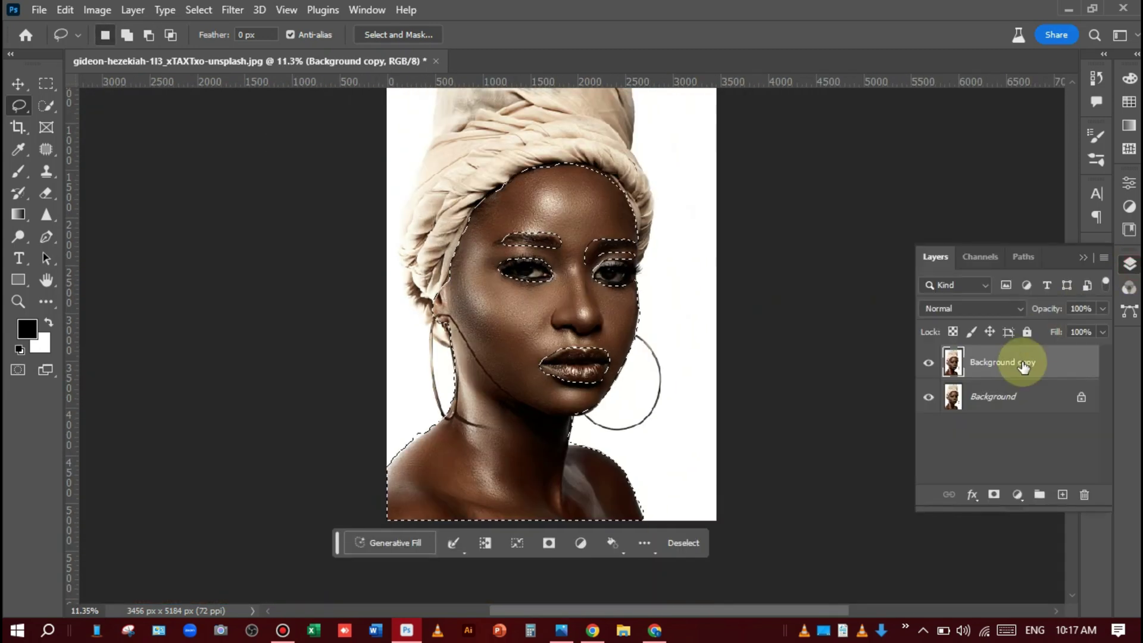
# Copy the selected skin to Layer 1 and set its blend mode to Screen
pyautogui.hotkey('ctrl', 'j')
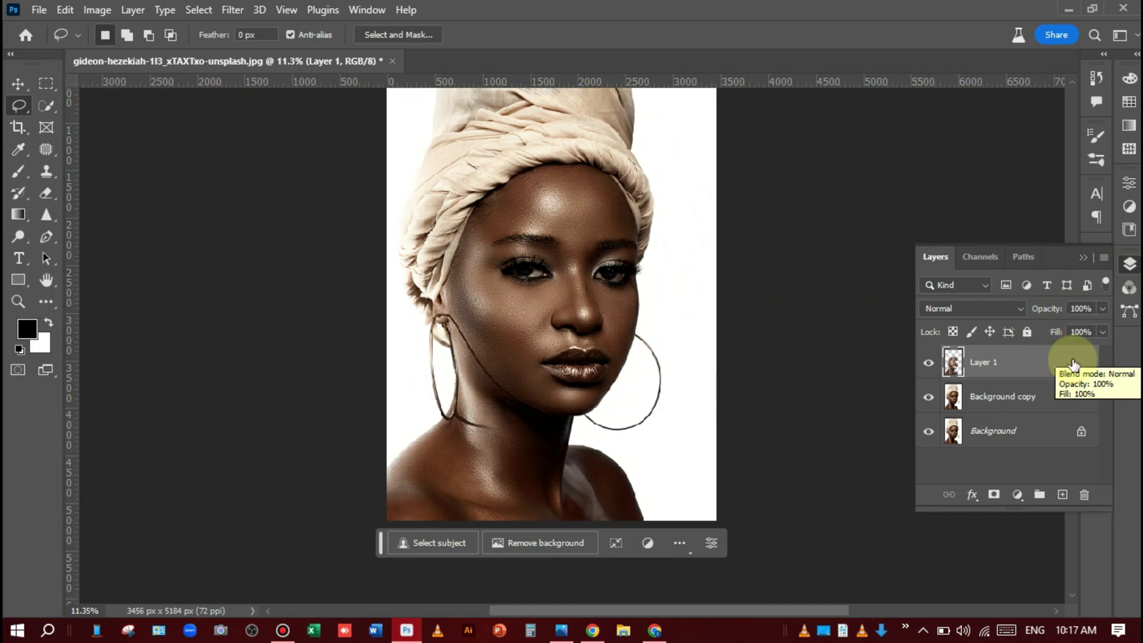
pyautogui.click(927, 368)
pyautogui.click(927, 366)
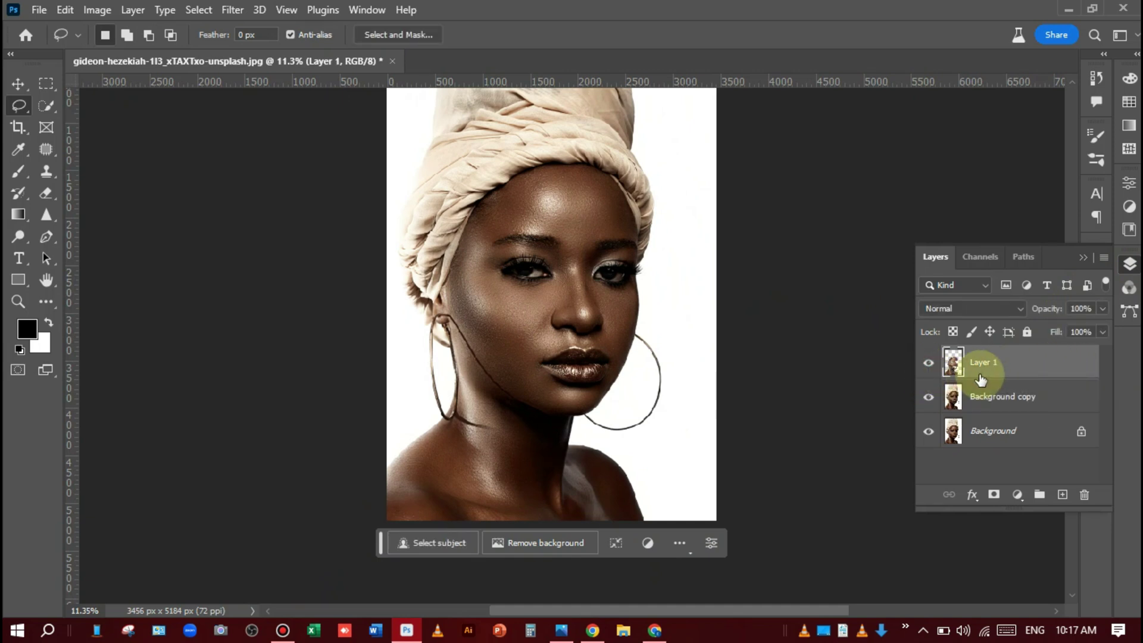
pyautogui.click(1000, 307)
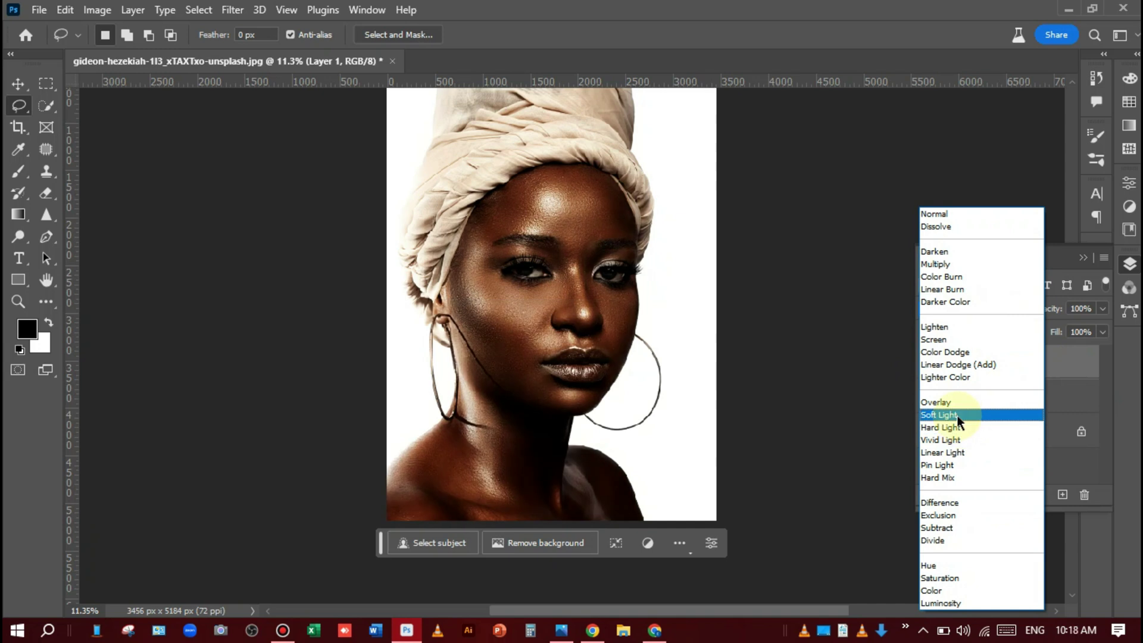
pyautogui.click(962, 341)
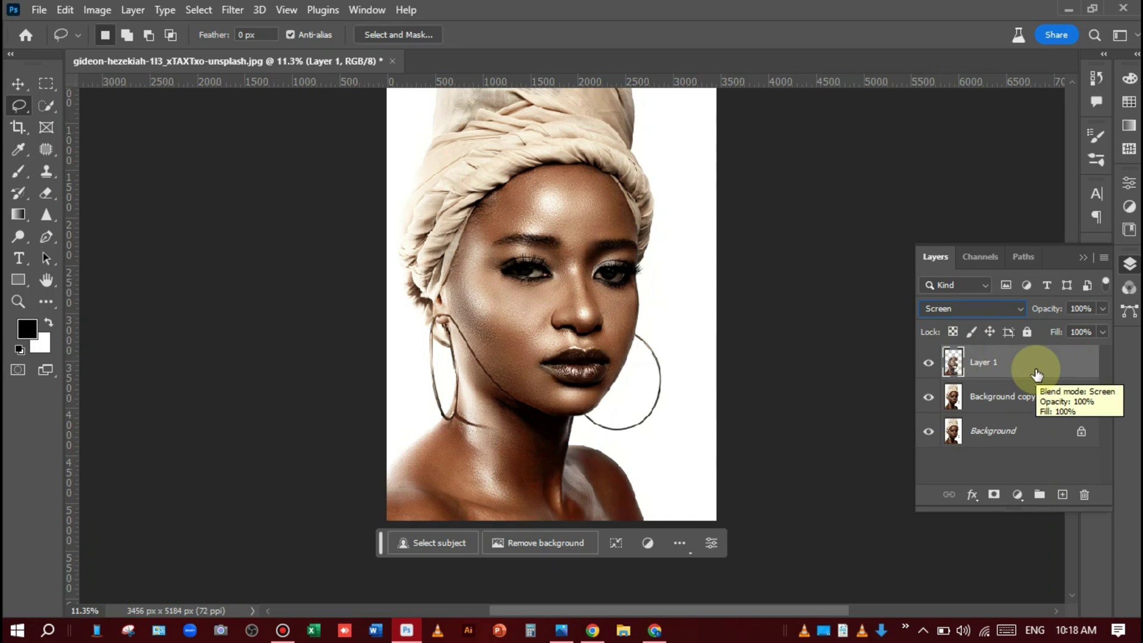
# Stack more copies of Layer 1, through Layer 1 copy 4, and select the whole stack
pyautogui.hotkey('ctrl', 'j')
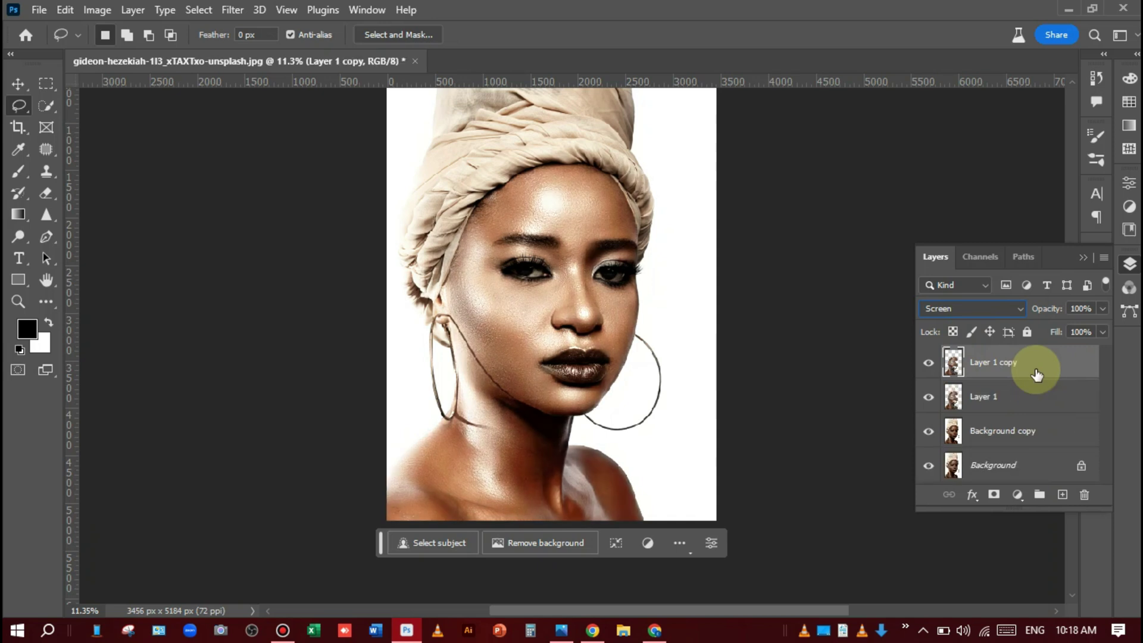
pyautogui.hotkey('ctrl', 'j')
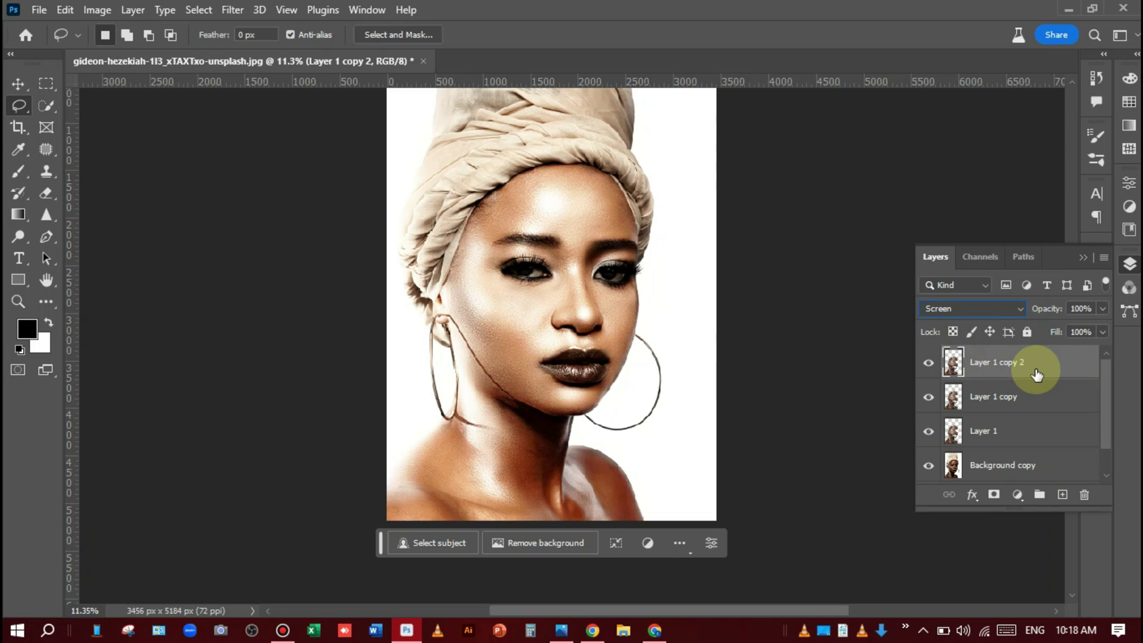
pyautogui.hotkey('ctrl', 'j')
pyautogui.hotkey('ctrl', 'j')
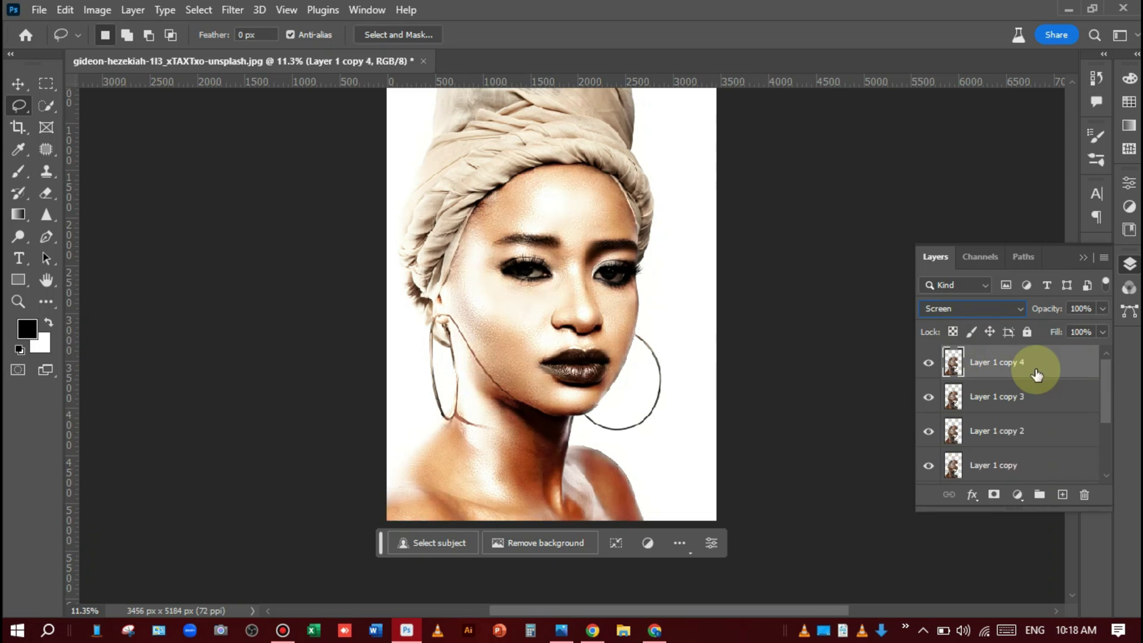
pyautogui.scroll(-1, 1046, 459)
pyautogui.keyDown('shift'); pyautogui.click(1051, 444); pyautogui.keyUp('shift')
pyautogui.scroll(-1, 1051, 442)
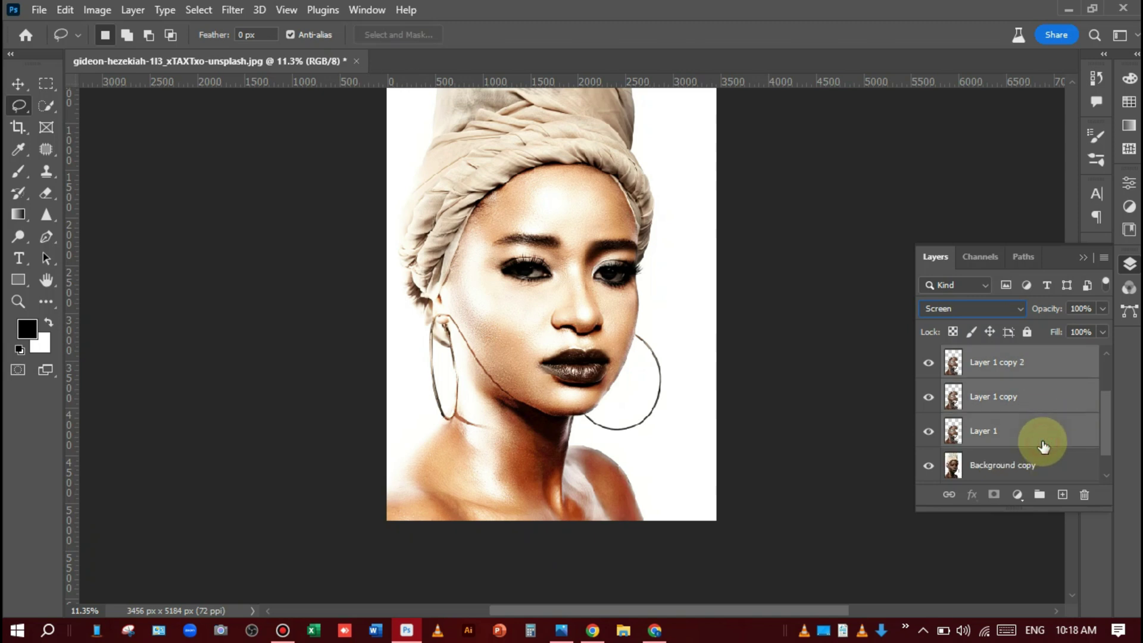
pyautogui.scroll(2, 1056, 409)
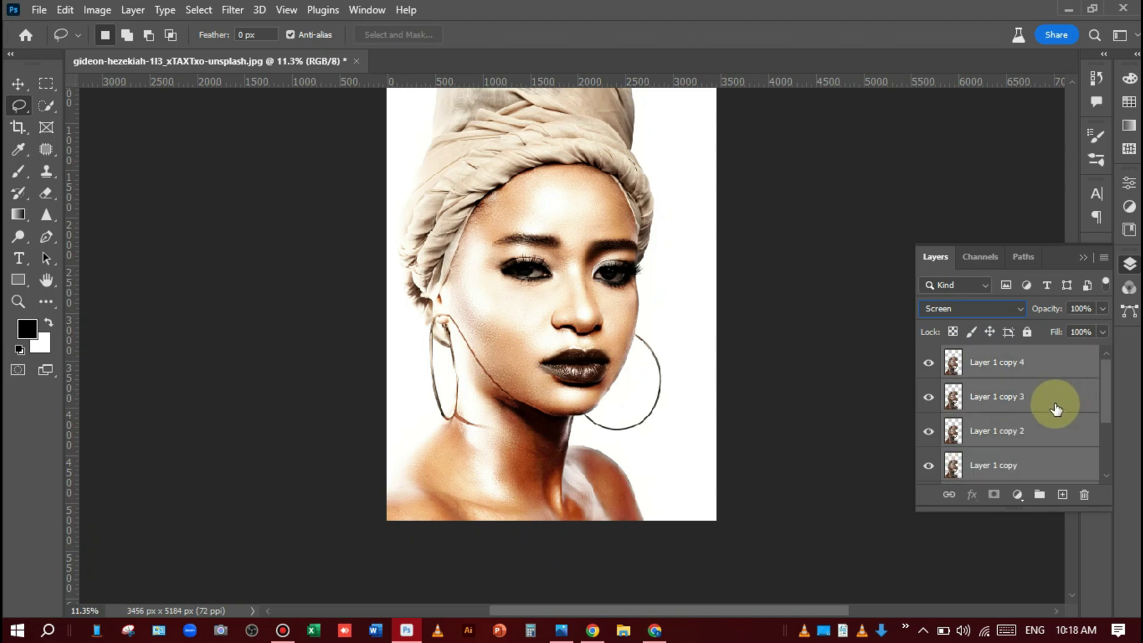
pyautogui.scroll(-3, 1056, 409)
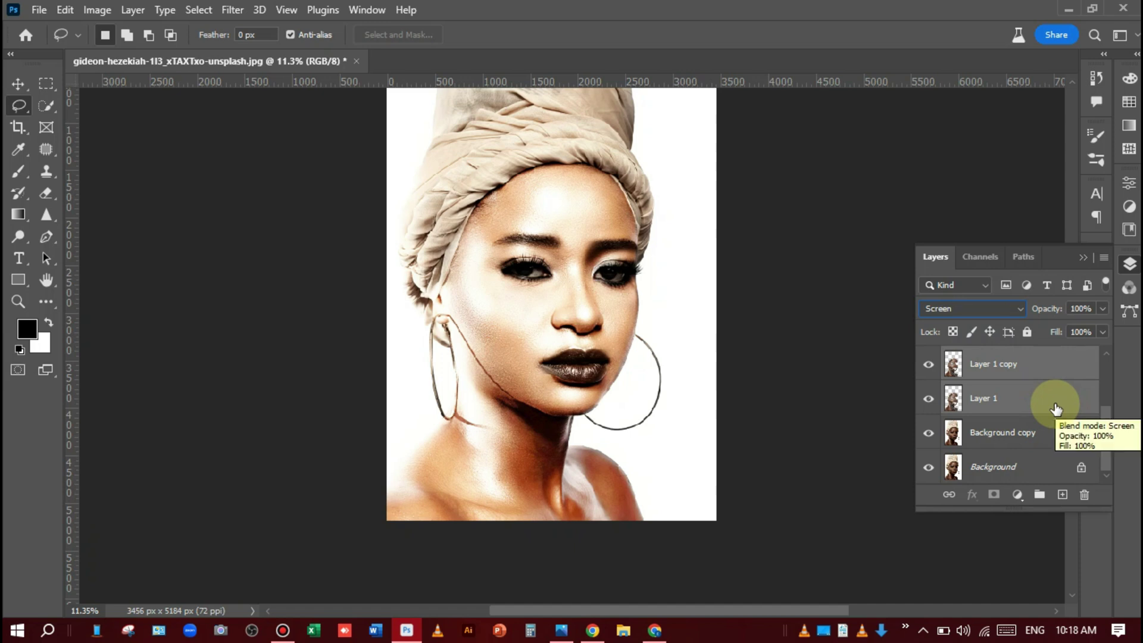
# Group the Screen skin layers into Group 1, convert it to a smart object, then rasterize it
pyautogui.hotkey('ctrl', 'g')
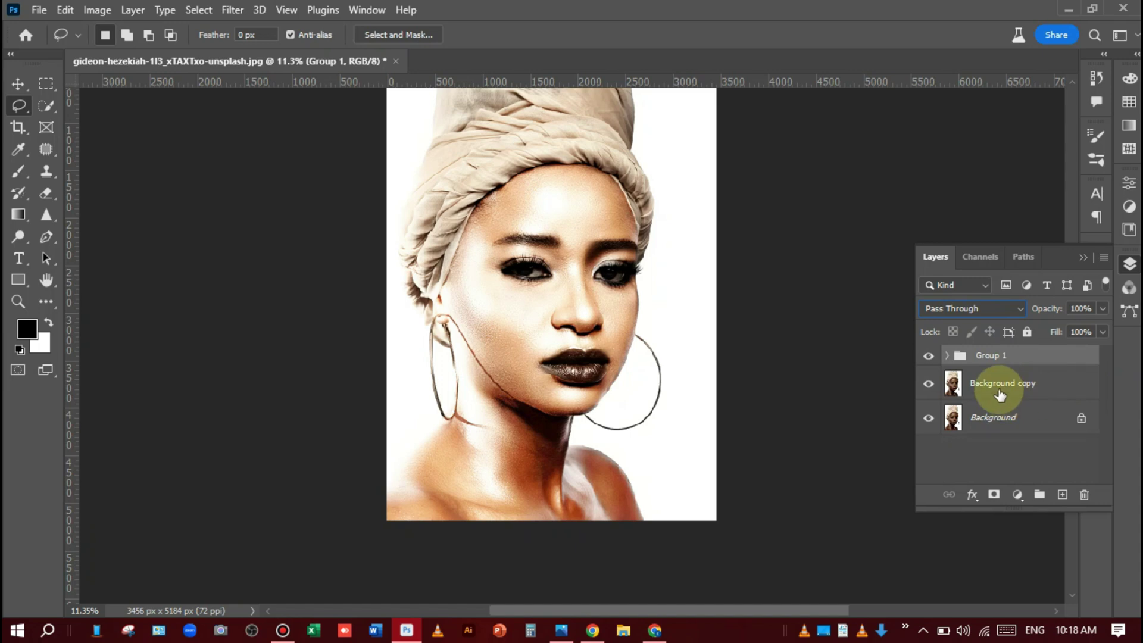
pyautogui.rightClick(1041, 361)
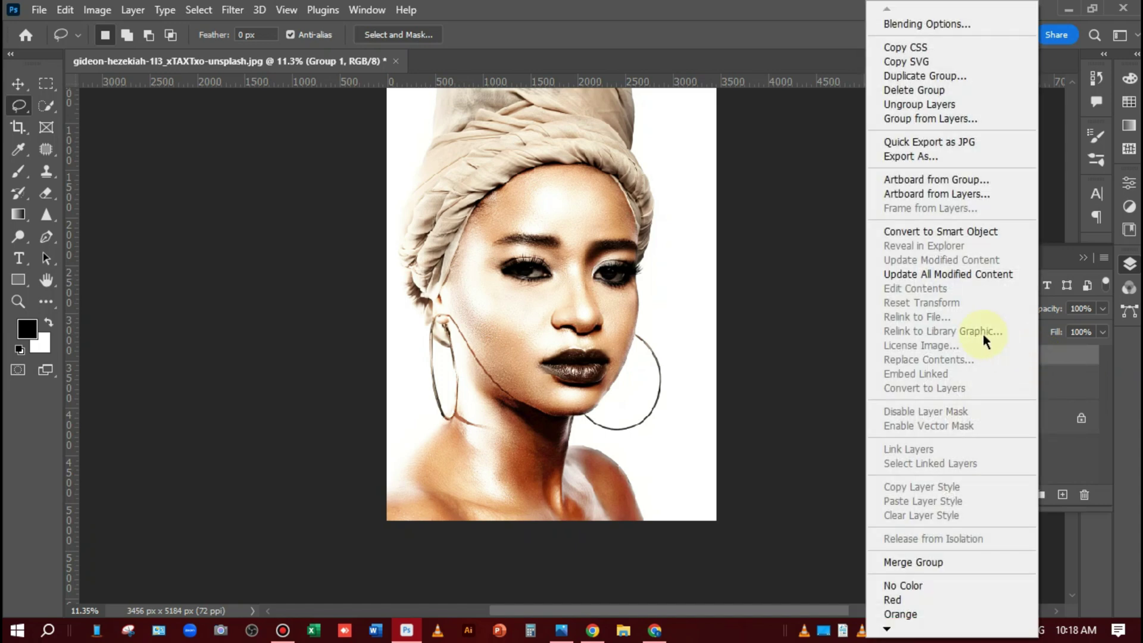
pyautogui.click(964, 232)
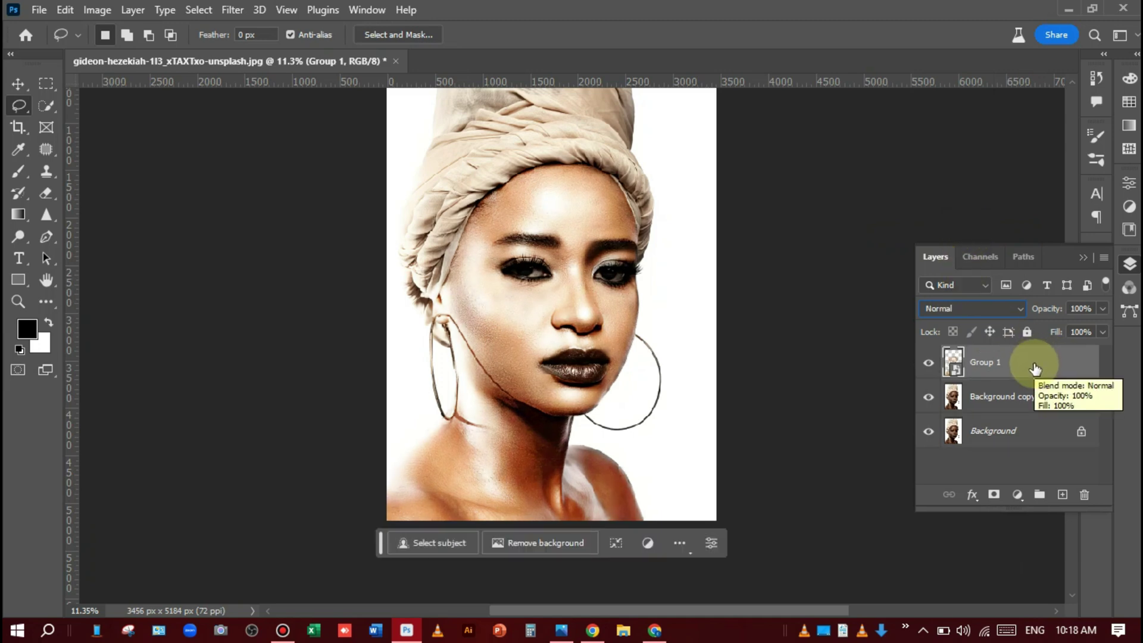
pyautogui.rightClick(1035, 367)
pyautogui.click(974, 348)
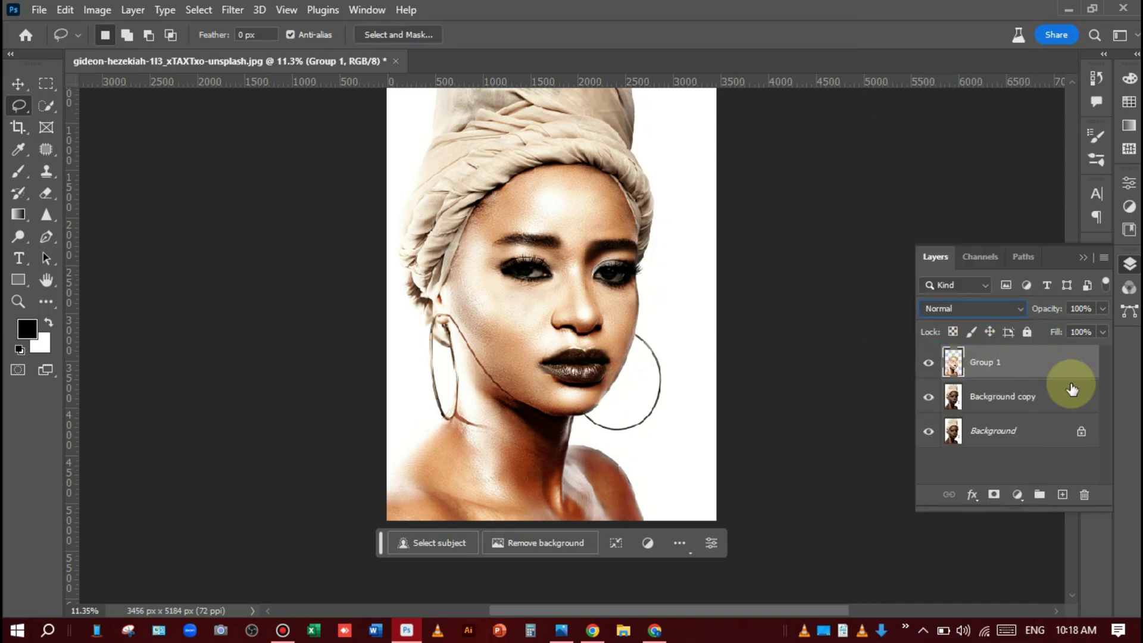
# Add a peach f6b97c Solid Color fill layer and clip it to Group 1
pyautogui.click(1017, 495)
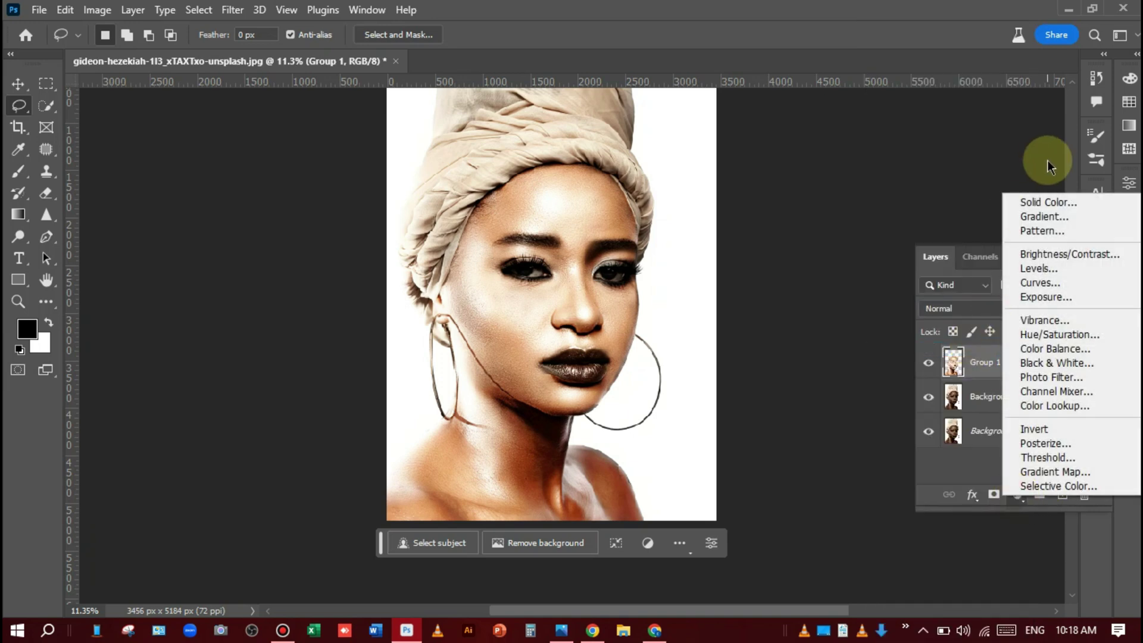
pyautogui.click(1076, 205)
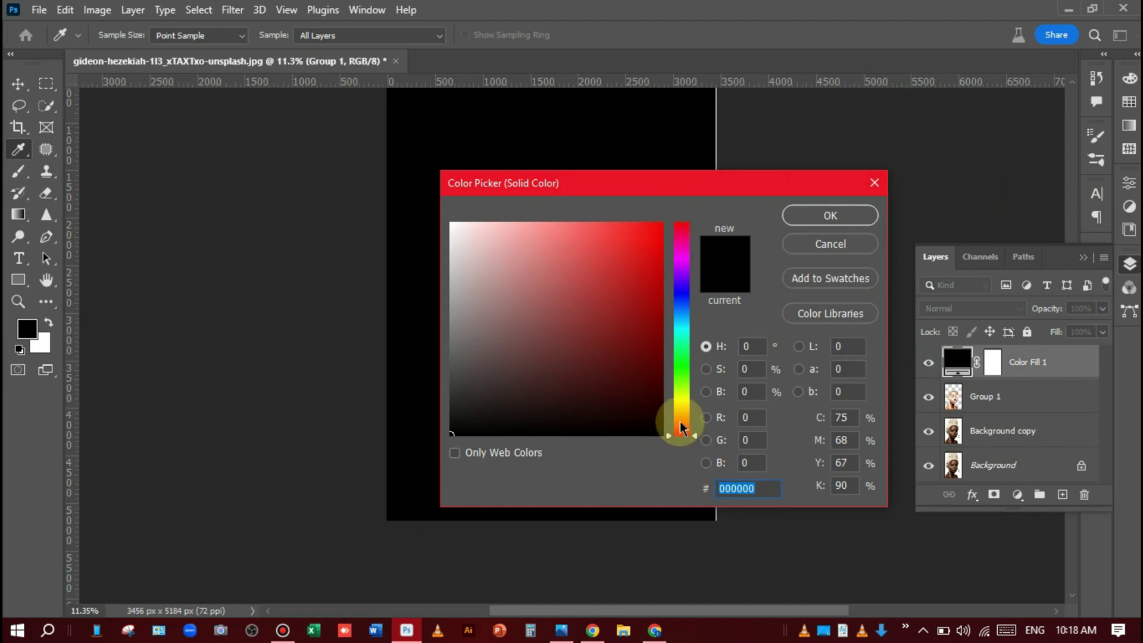
pyautogui.moveTo(682, 407); pyautogui.dragTo(681, 410)
pyautogui.click(583, 263)
pyautogui.click(681, 418)
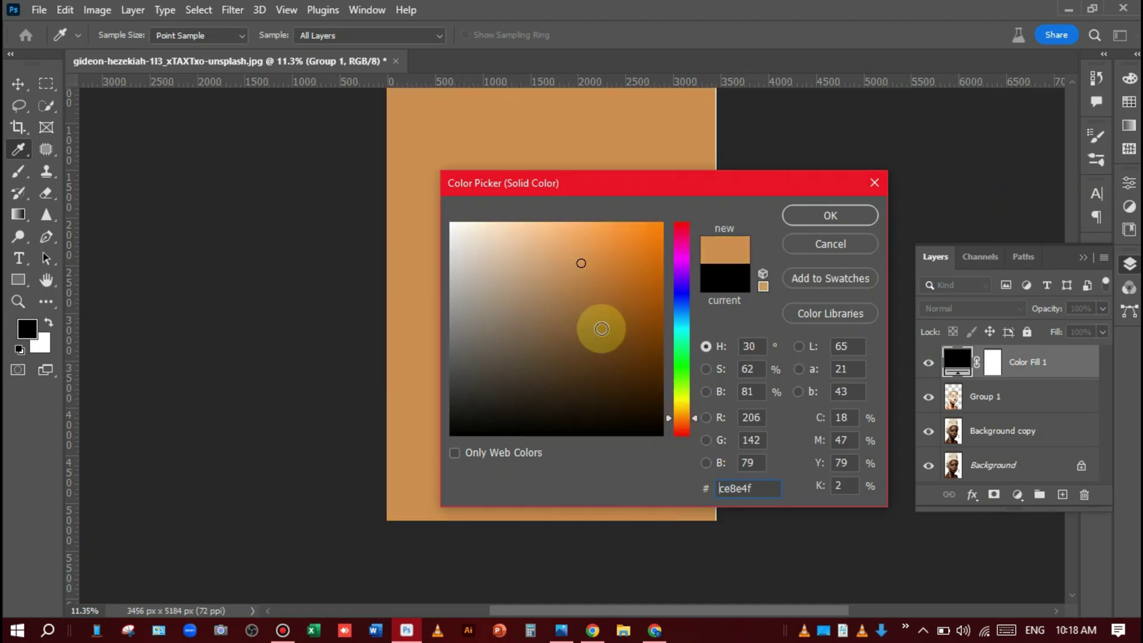
pyautogui.moveTo(581, 266); pyautogui.dragTo(555, 227)
pyautogui.click(830, 214)
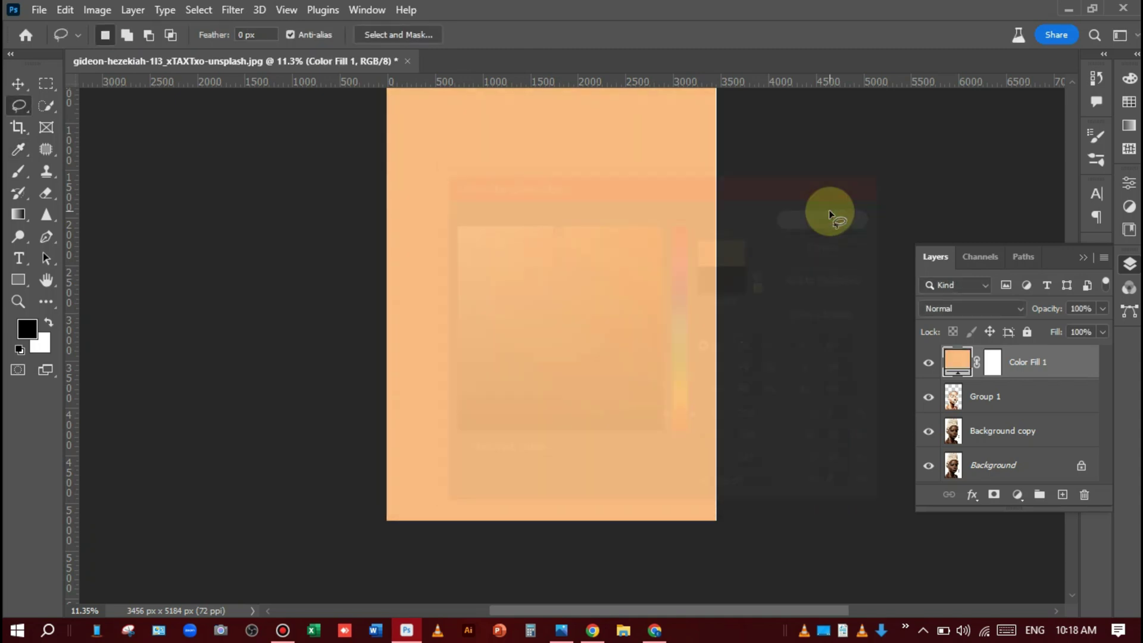
pyautogui.keyDown('alt'); pyautogui.click(962, 376); pyautogui.keyUp('alt')
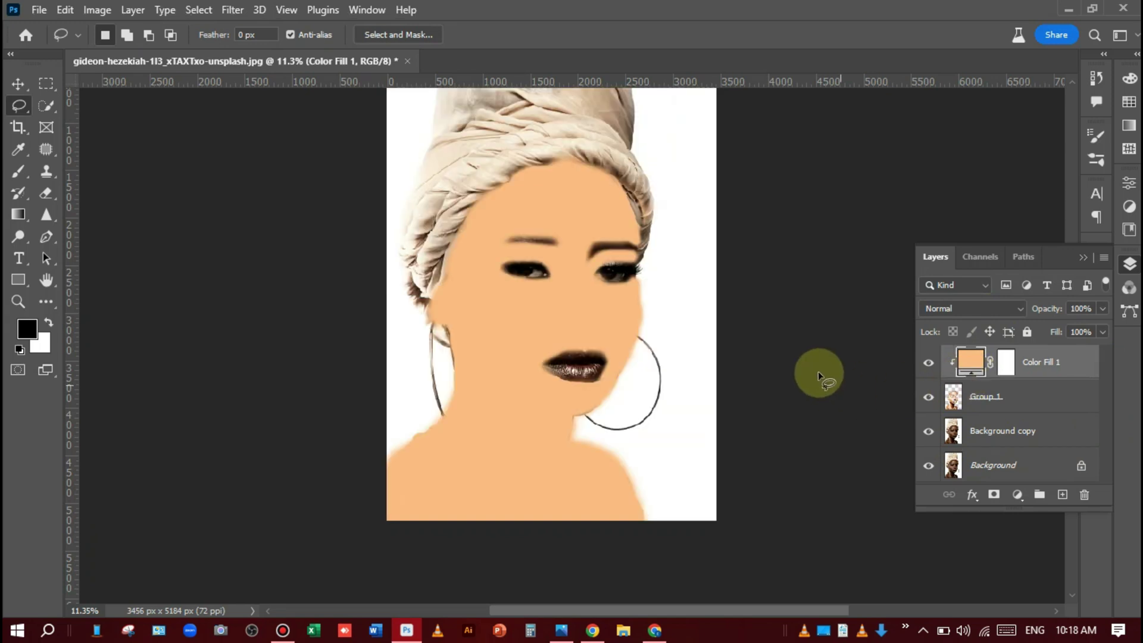
# Set Color Fill 1 to Lighten blending and invert its layer mask to hide the fill
pyautogui.click(998, 314)
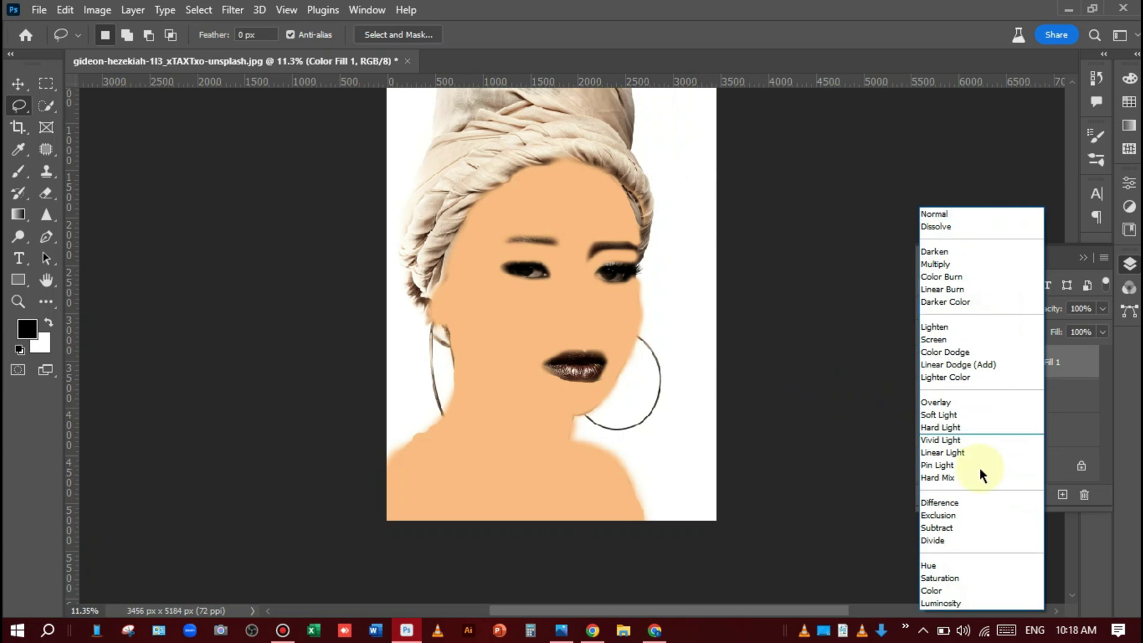
pyautogui.click(969, 325)
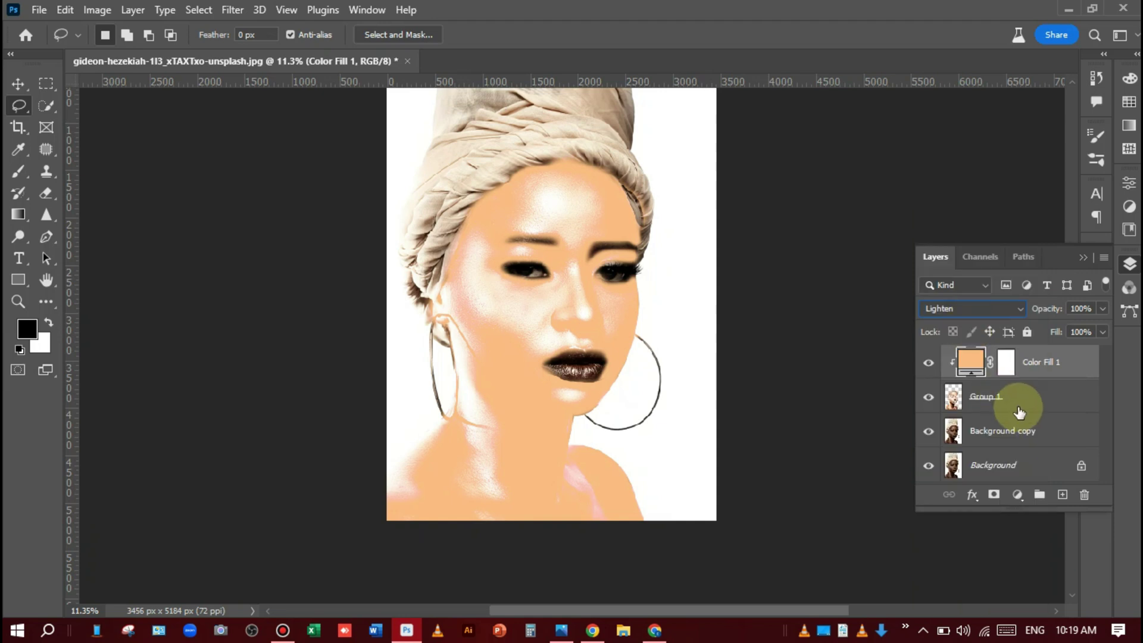
pyautogui.click(1005, 363)
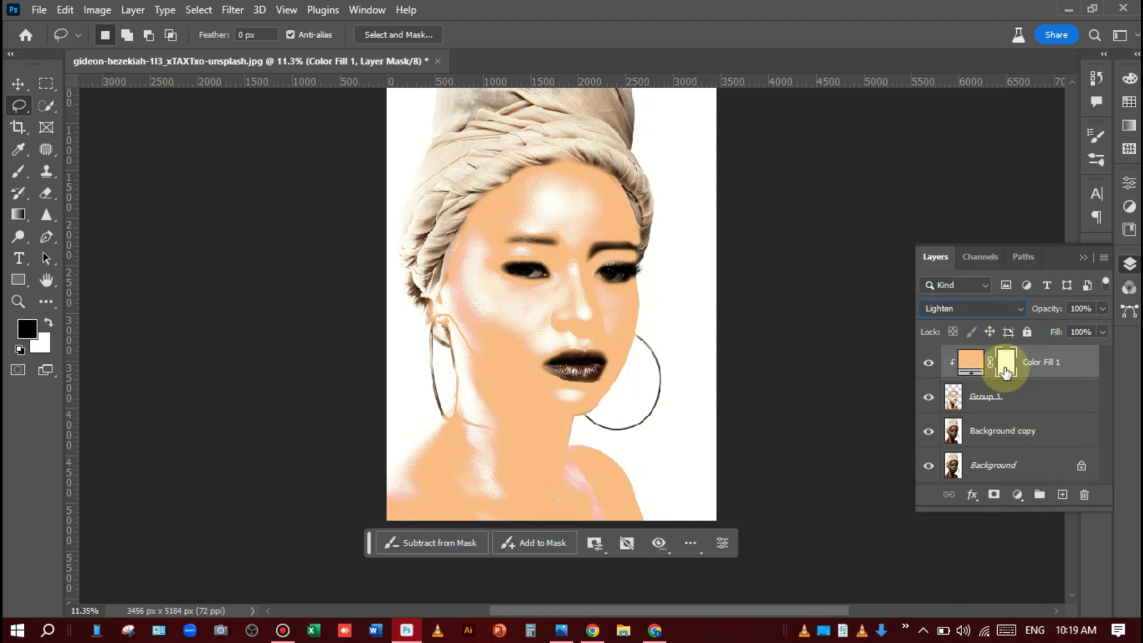
pyautogui.hotkey('ctrl', 'i')
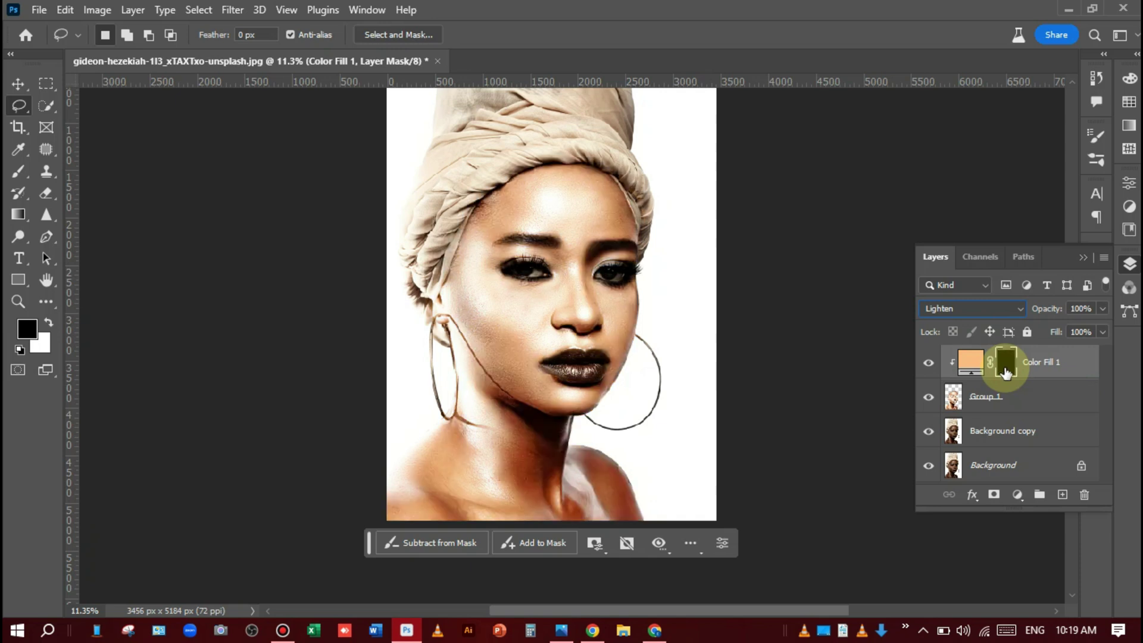
# Paint white with a 46% opacity brush over the forehead and face to reveal the peach glow
pyautogui.click(18, 173)
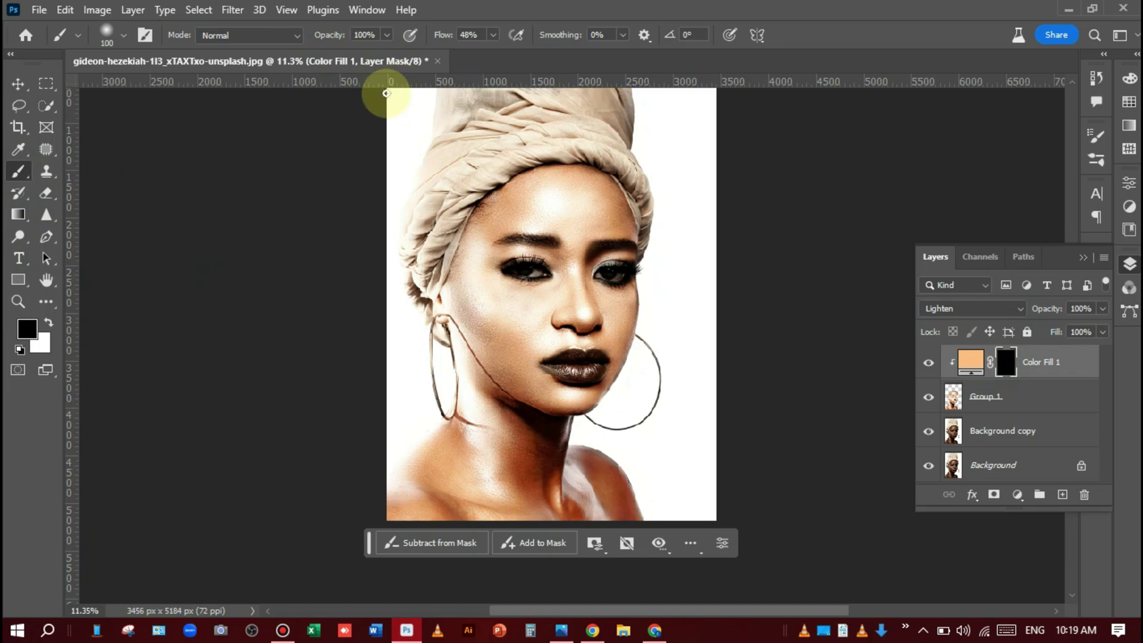
pyautogui.click(387, 36)
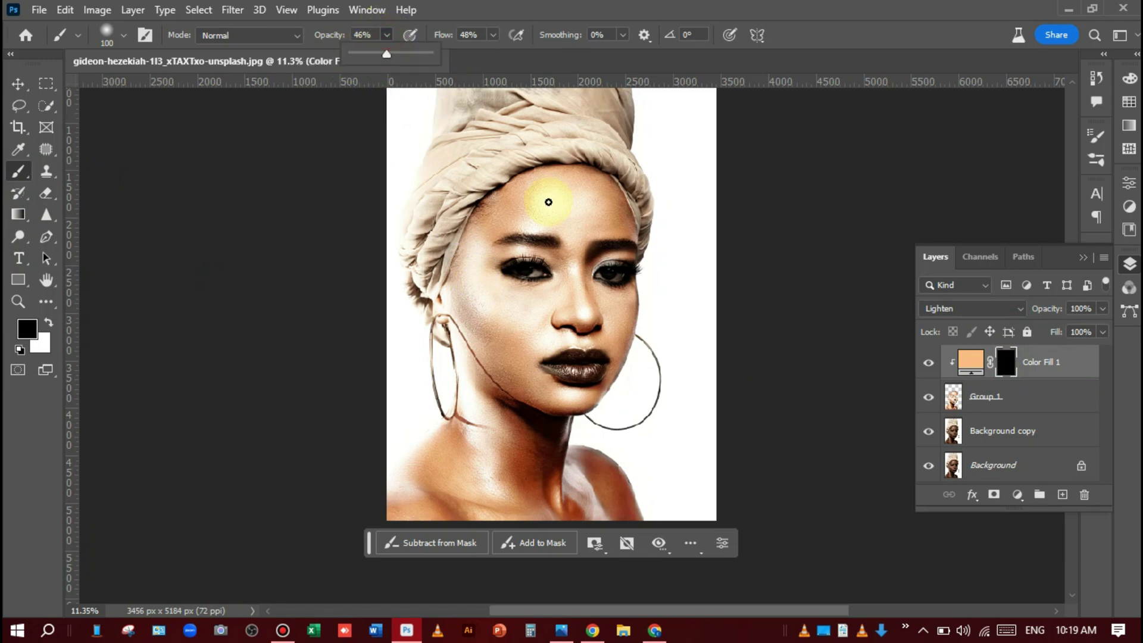
pyautogui.scroll(5, 545, 206)
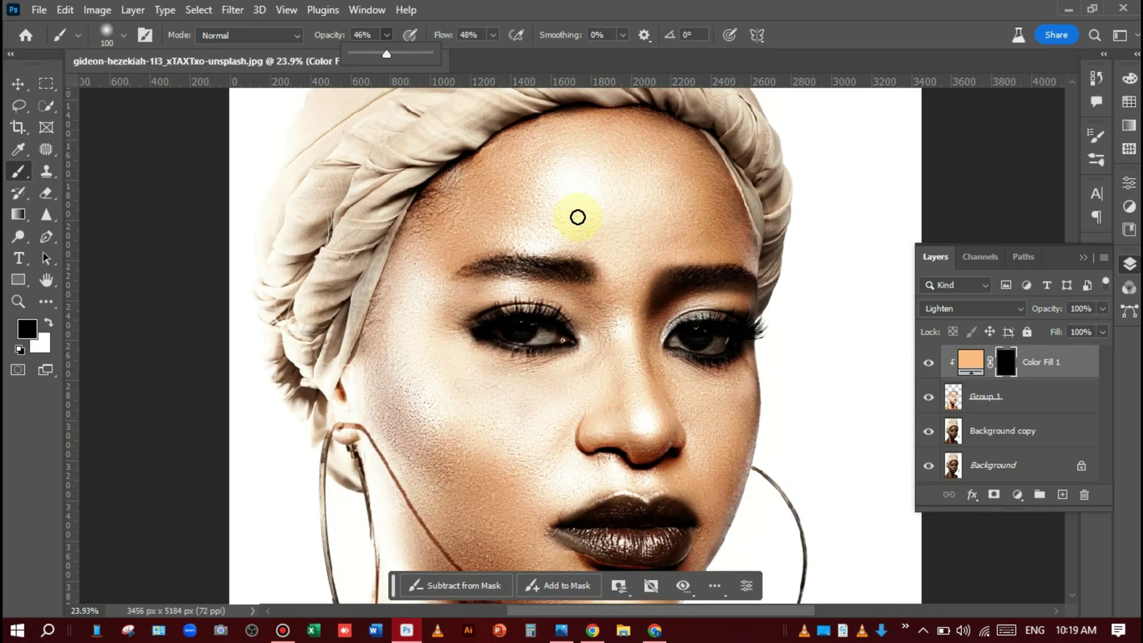
pyautogui.press(']')
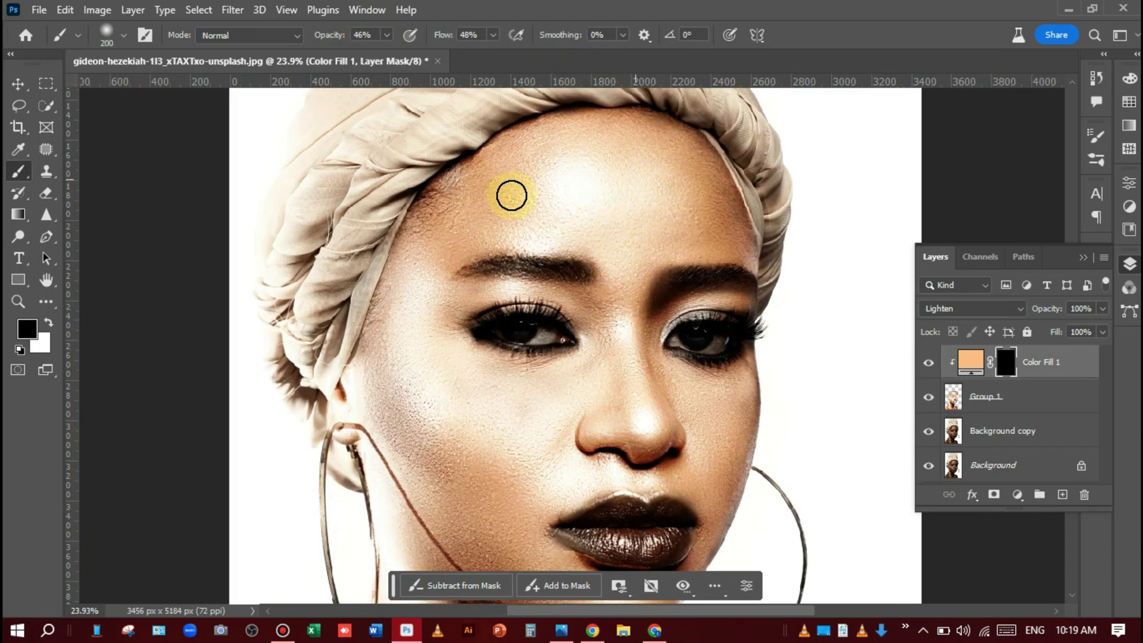
pyautogui.click(48, 322)
pyautogui.click(624, 172)
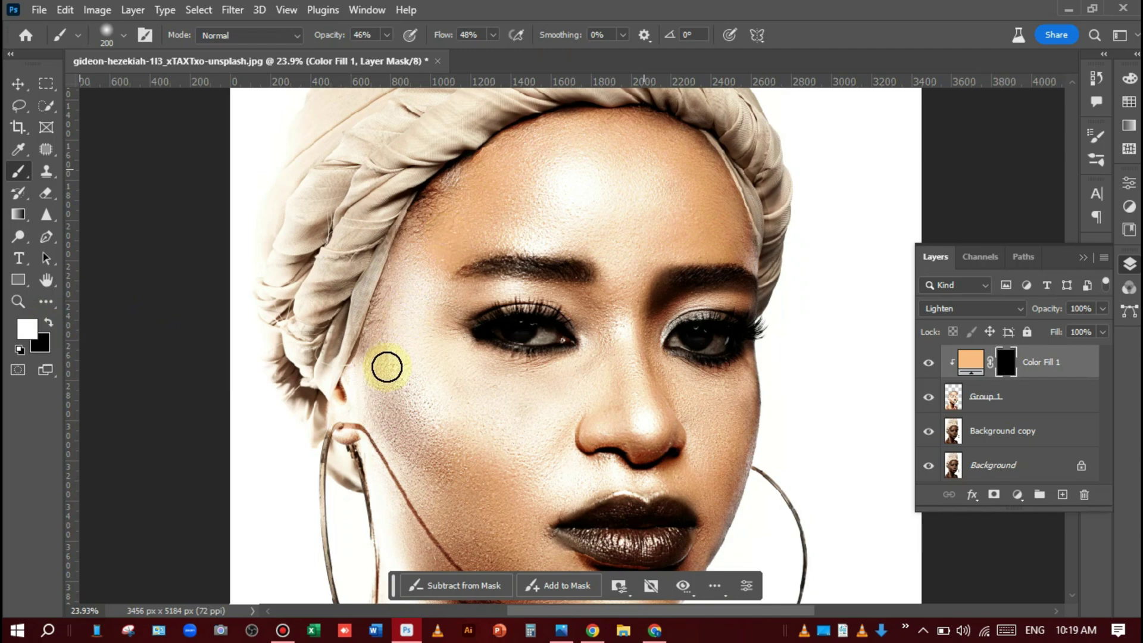
pyautogui.moveTo(454, 243)
pyautogui.mouseDown()
pyautogui.moveTo(485, 166)
pyautogui.moveTo(651, 148)
pyautogui.moveTo(706, 173)
pyautogui.mouseUp()
pyautogui.scroll(-2, 418, 352)
pyautogui.moveTo(418, 351)
pyautogui.mouseDown()
pyautogui.moveTo(745, 191)
pyautogui.moveTo(651, 301)
pyautogui.mouseUp()
pyautogui.scroll(1, 651, 301)
pyautogui.scroll(-10, 349, 416)
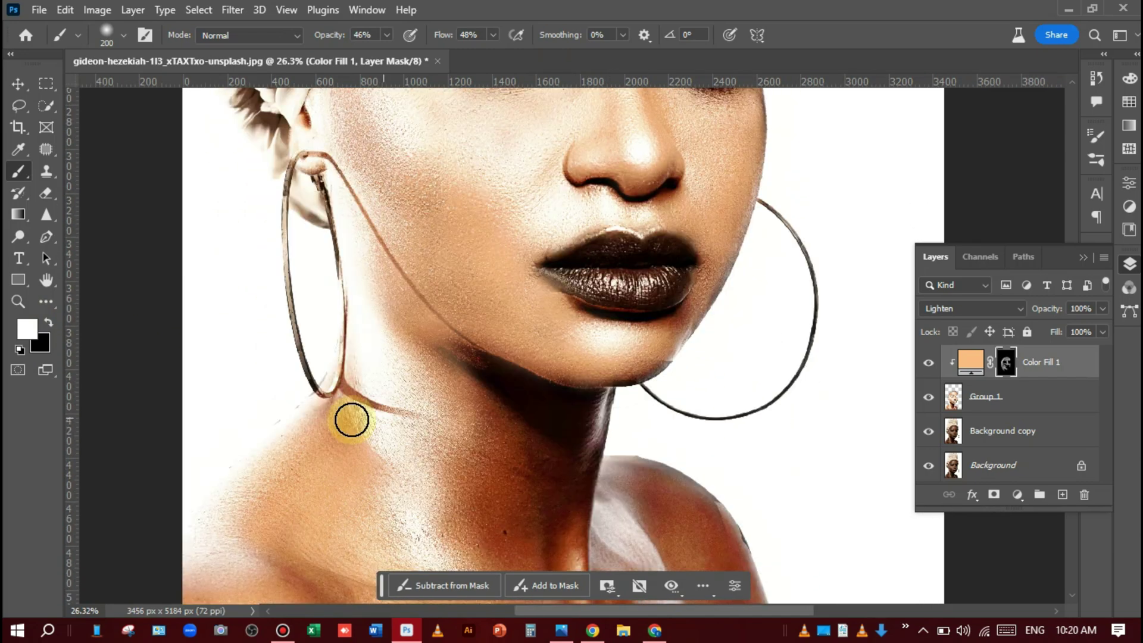
# Refine the mask with a smaller brush, then switch to black at 500 px
pyautogui.press('[')
pyautogui.press('[')
pyautogui.press('[')
pyautogui.press('[')
pyautogui.press('[')
pyautogui.scroll(2, 470, 286)
pyautogui.scroll(6, 449, 324)
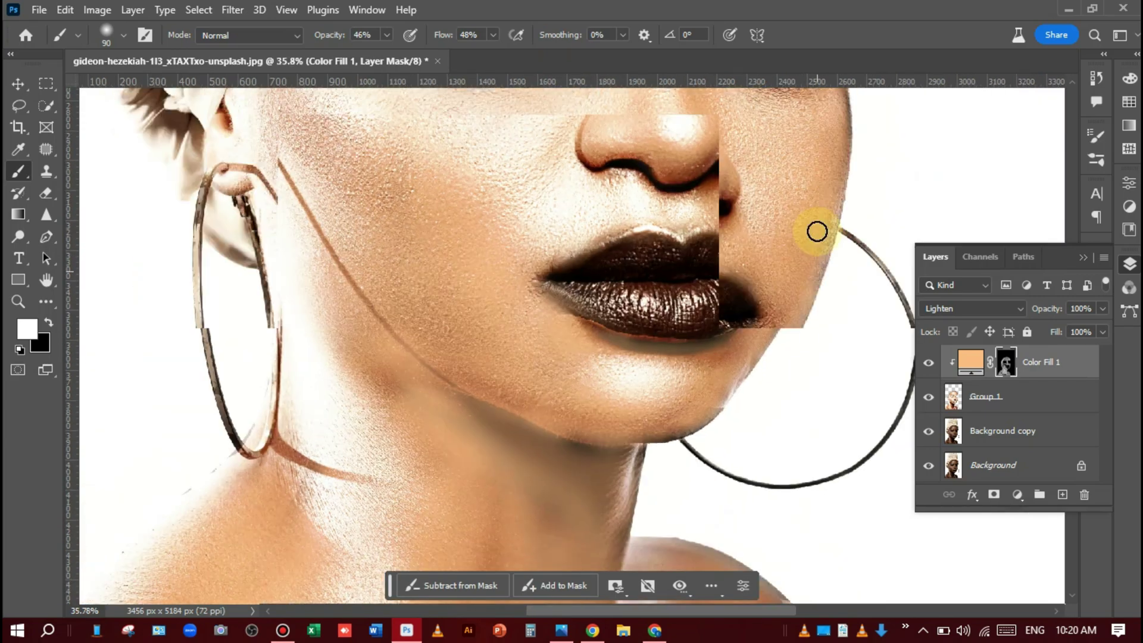
pyautogui.scroll(-4, 589, 358)
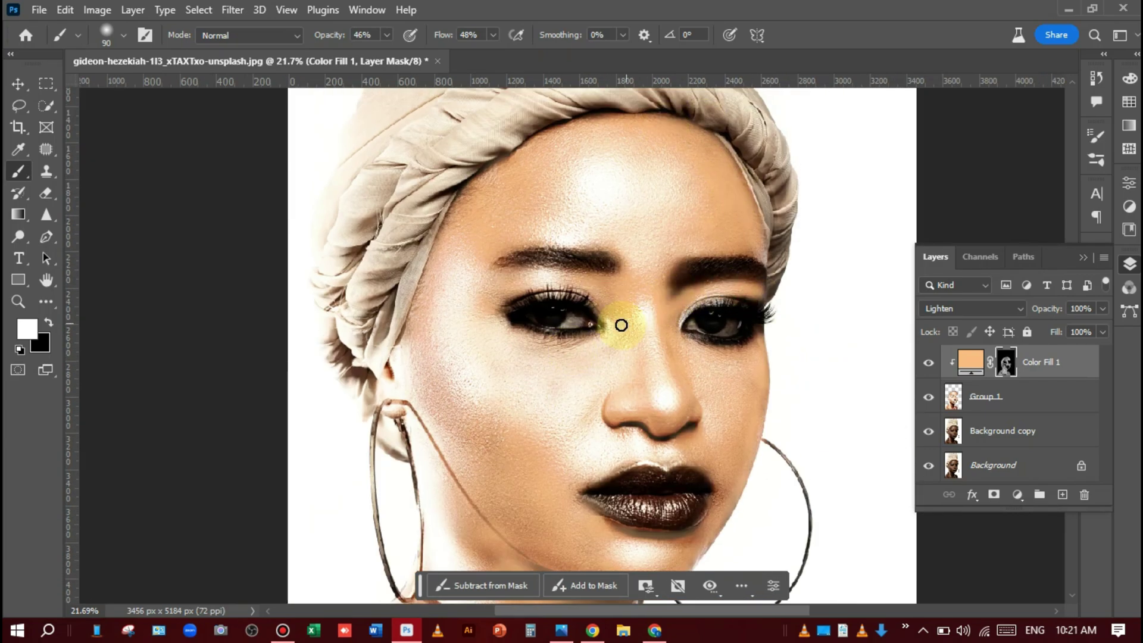
pyautogui.press('x')
pyautogui.press(']')
pyautogui.press(']')
pyautogui.press(']')
pyautogui.press(']')
pyautogui.press(']')
pyautogui.press(']')
pyautogui.press(']')
pyautogui.press(']')
pyautogui.press(']')
pyautogui.scroll(-3, 561, 480)
# Group Color Fill 1 and Group 1 into Group 2, compare it on and off, and convert it to a smart object
pyautogui.press('x')
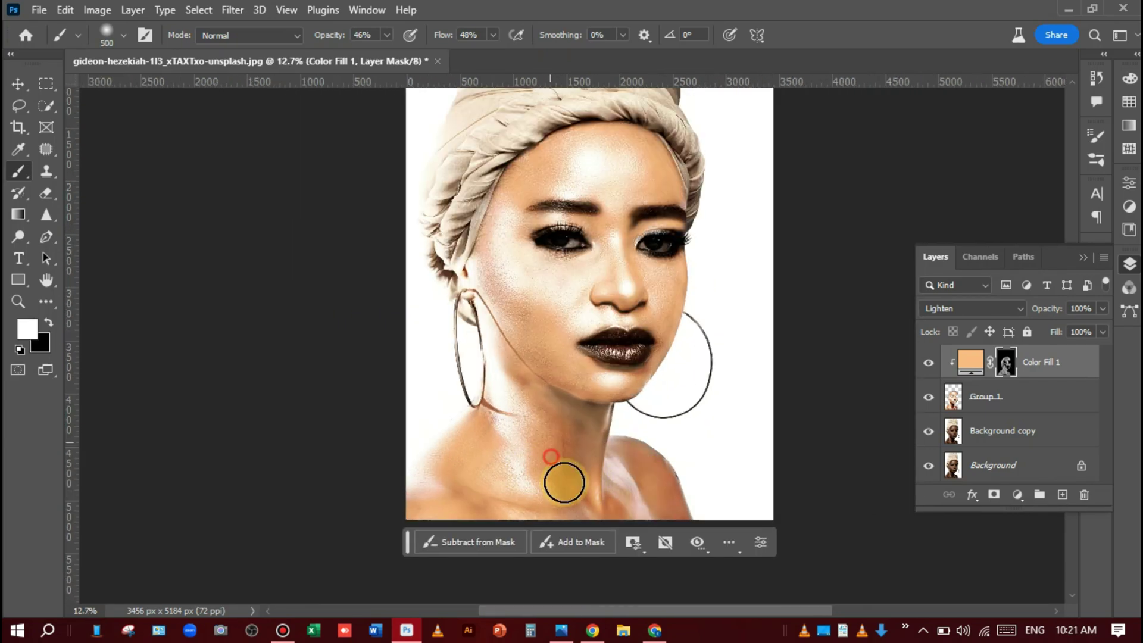
pyautogui.click(1052, 407)
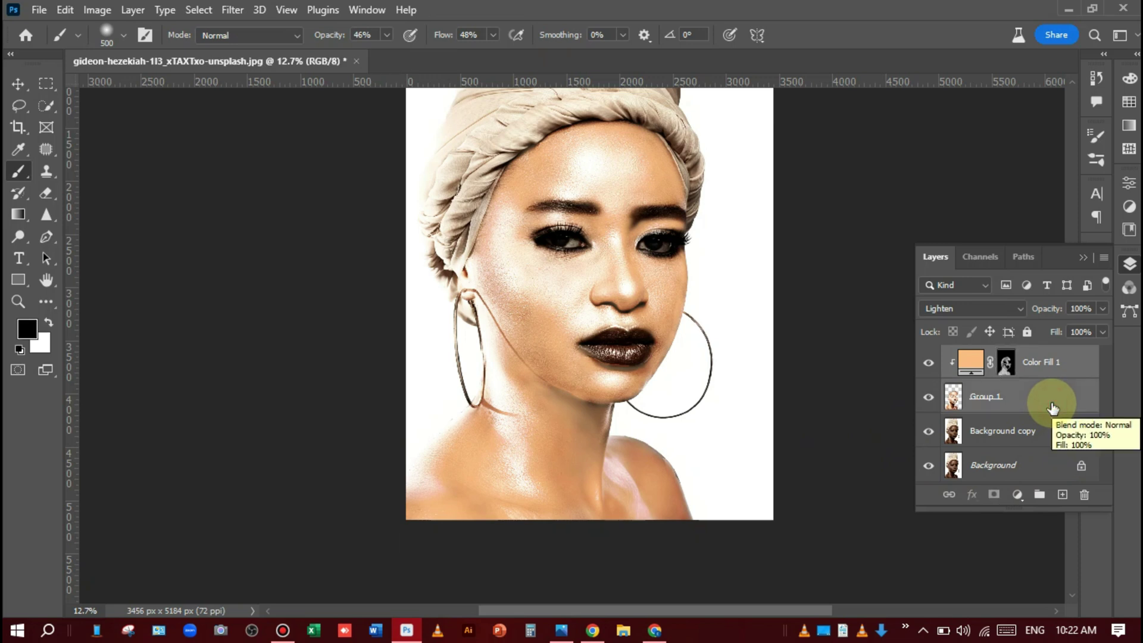
pyautogui.hotkey('ctrl', 'g')
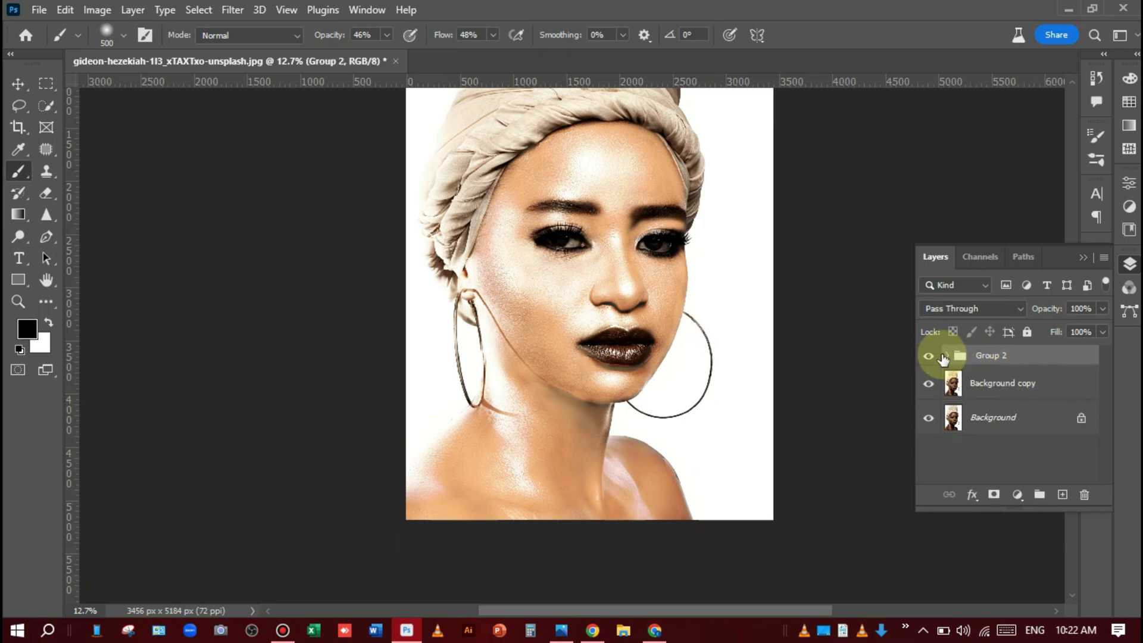
pyautogui.click(929, 356)
pyautogui.click(928, 355)
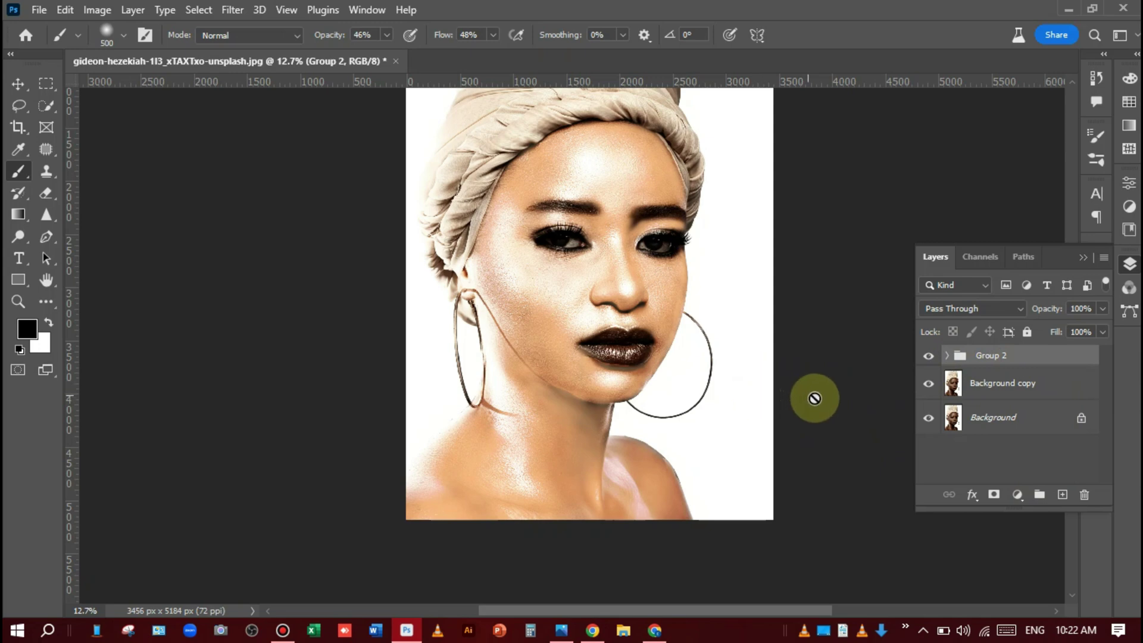
pyautogui.scroll(2, 811, 395)
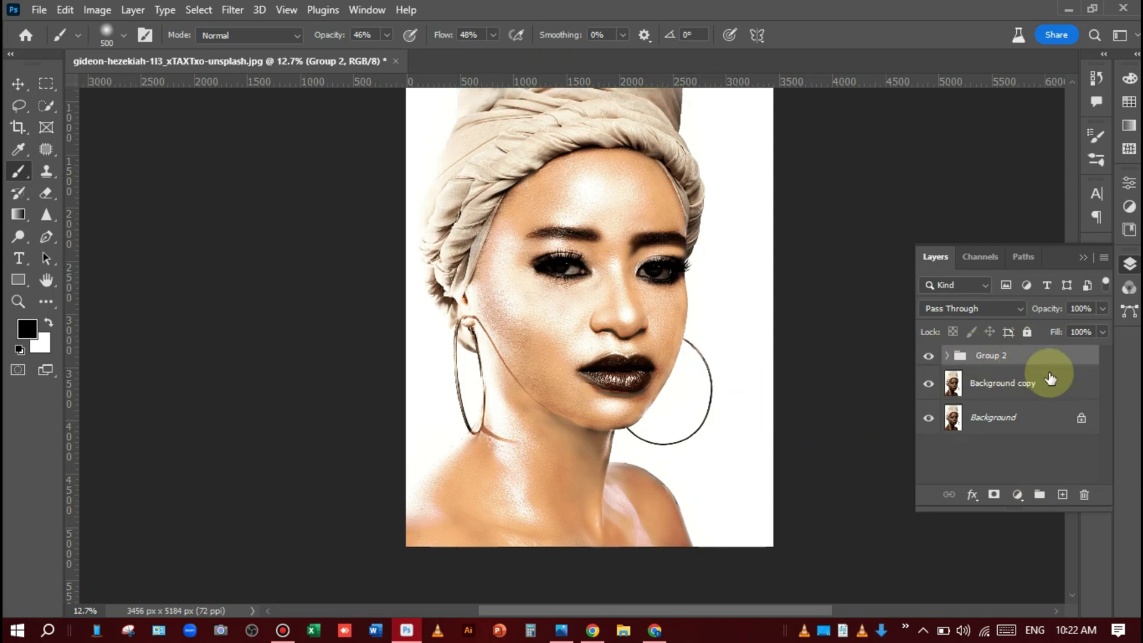
pyautogui.rightClick(1053, 357)
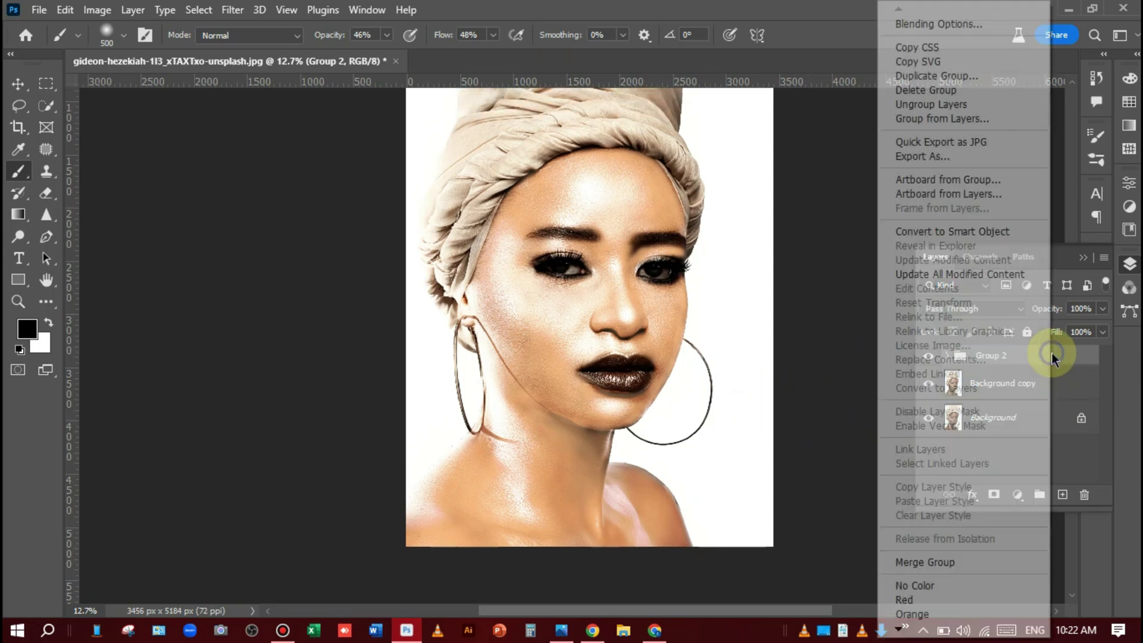
pyautogui.click(981, 233)
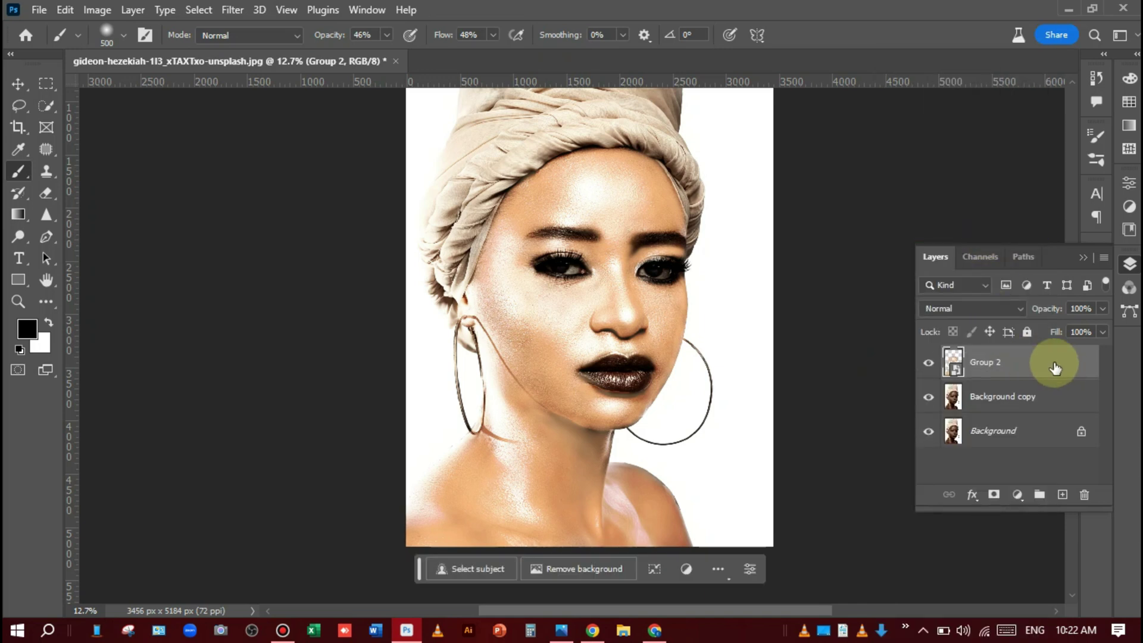
pyautogui.scroll(-1, 485, 286)
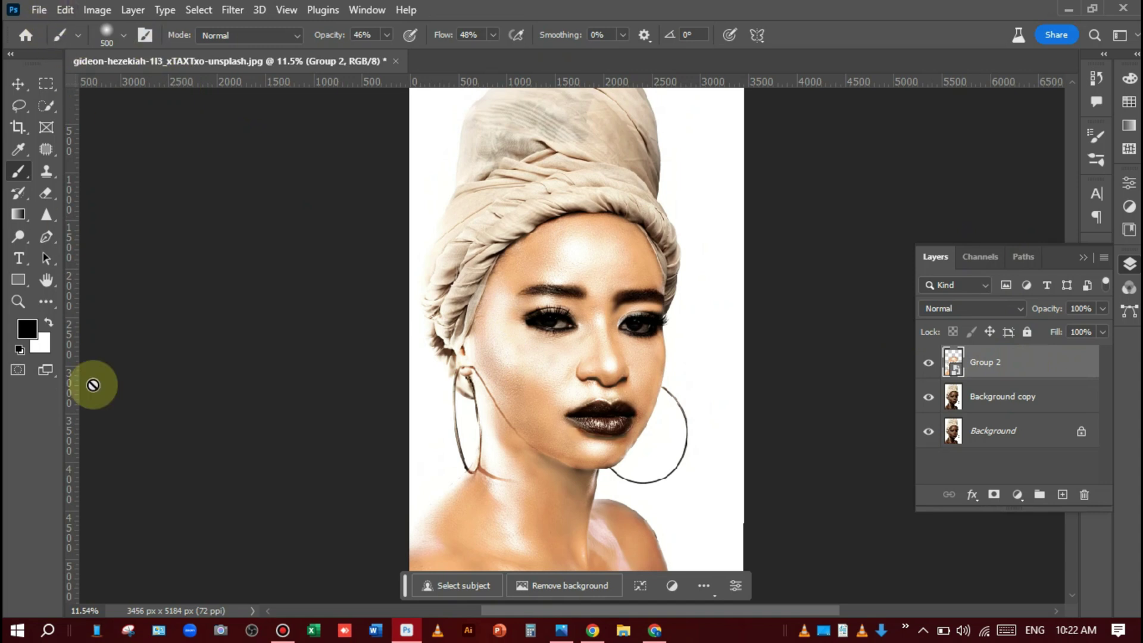
# In Quick Mask mode, fill the mask with 50% grey #808080 via Edit > Fill
pyautogui.click(25, 370)
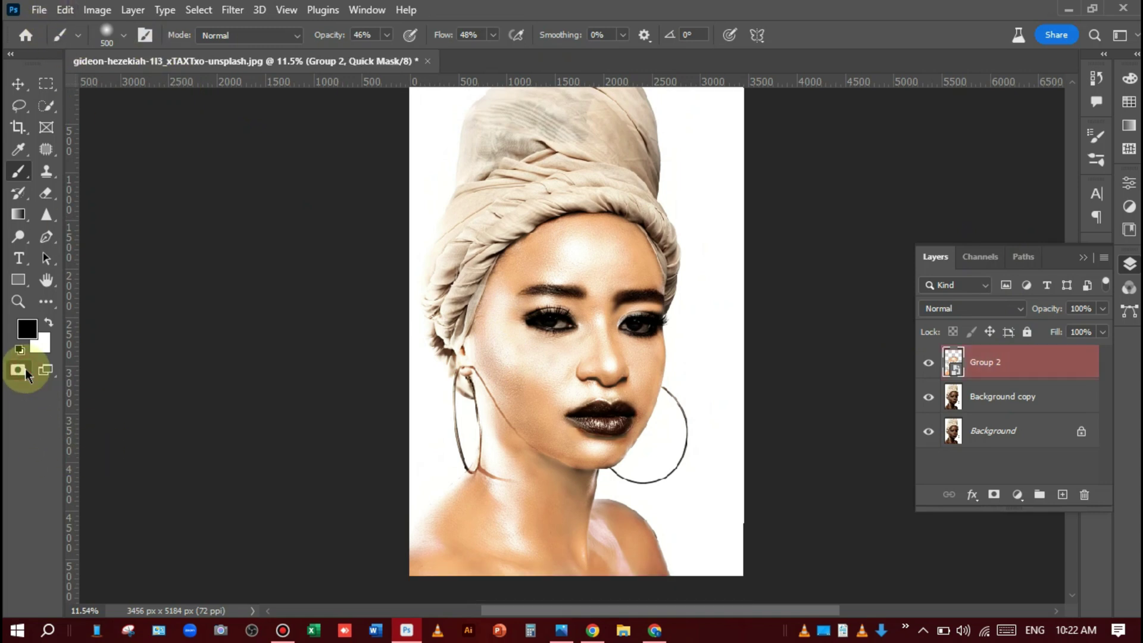
pyautogui.click(67, 12)
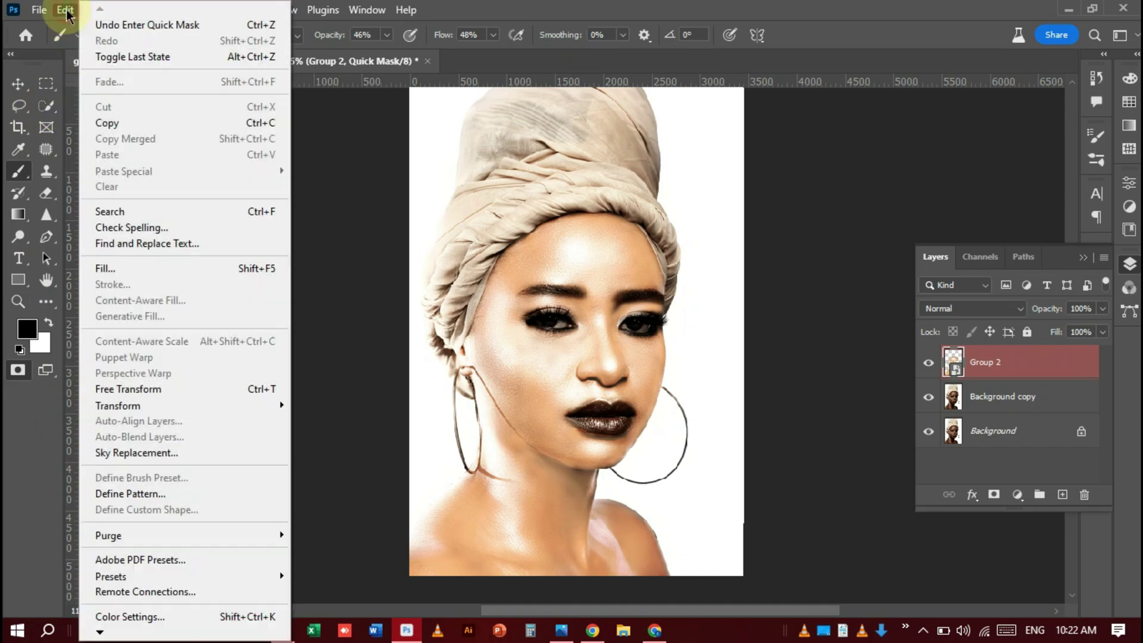
pyautogui.click(130, 274)
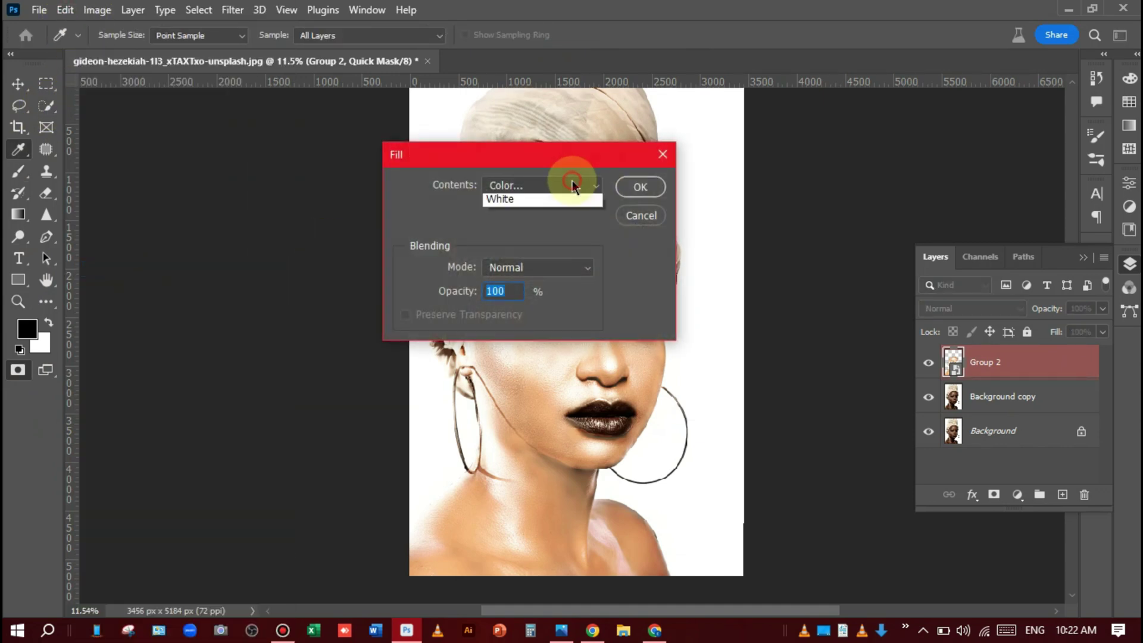
pyautogui.click(527, 235)
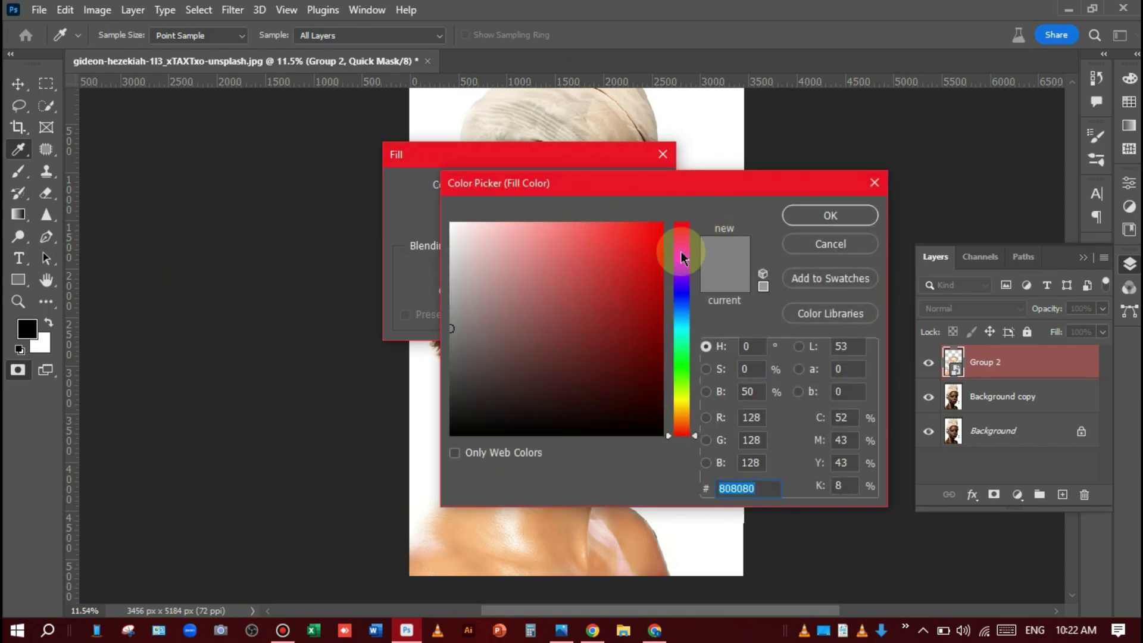
pyautogui.click(852, 216)
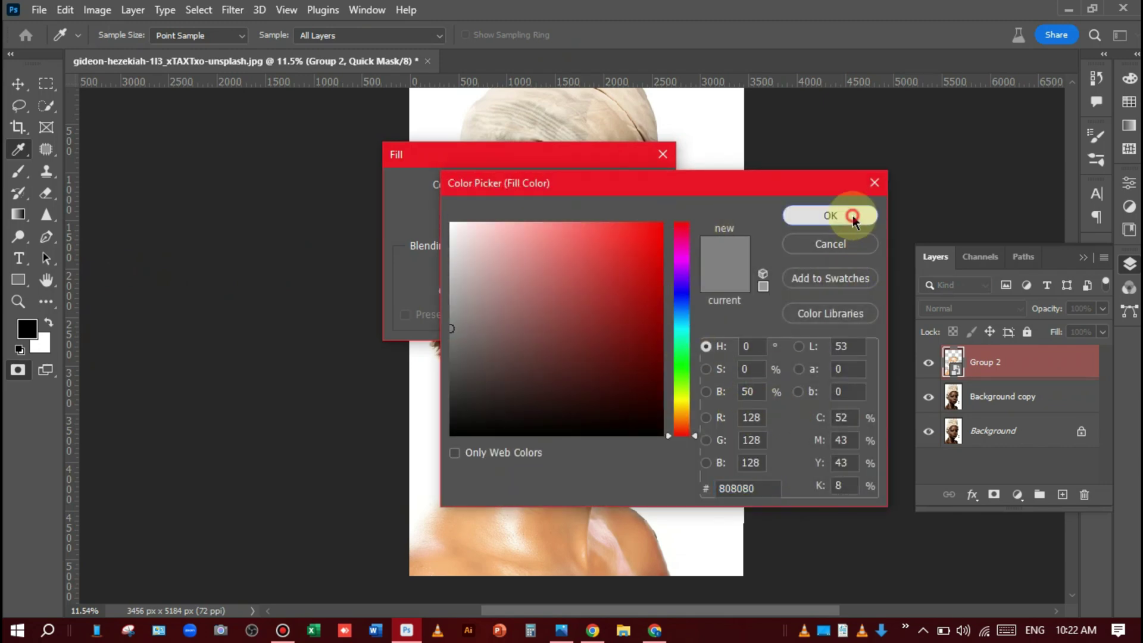
pyautogui.click(632, 189)
pyautogui.press('b')
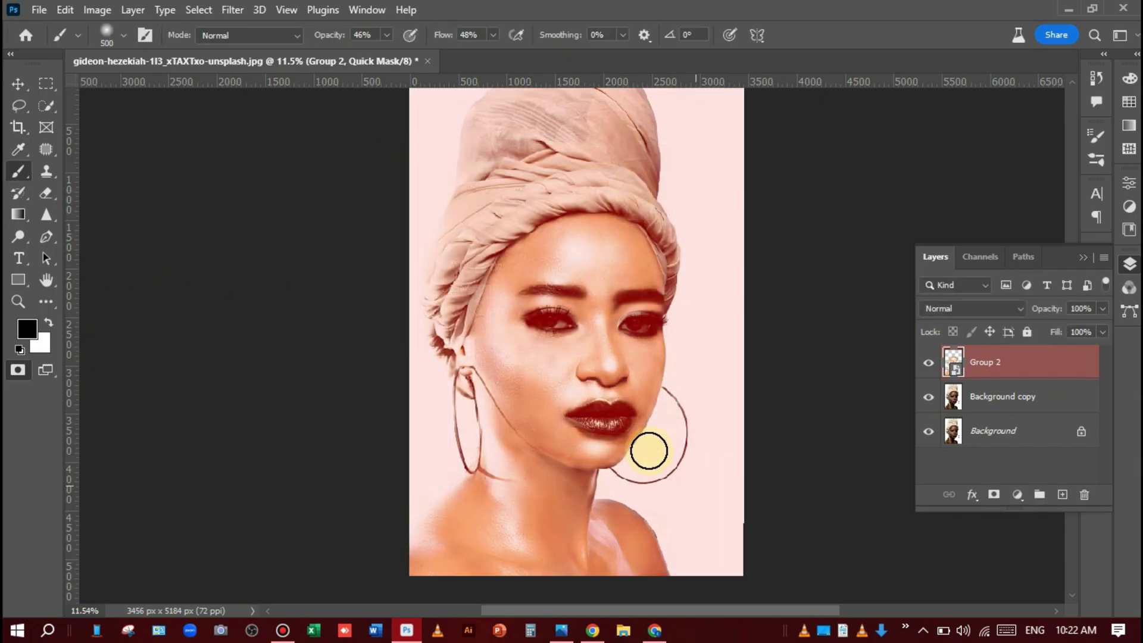
# Exit Quick Mask and run Generative Fill on the selection with an empty prompt
pyautogui.click(24, 371)
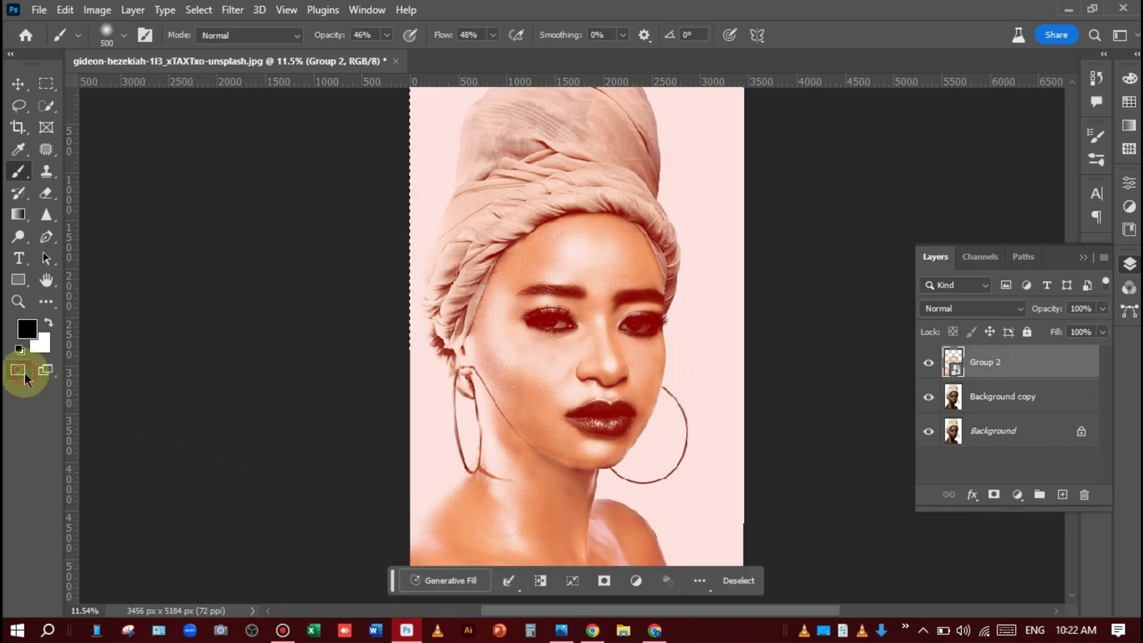
pyautogui.click(474, 587)
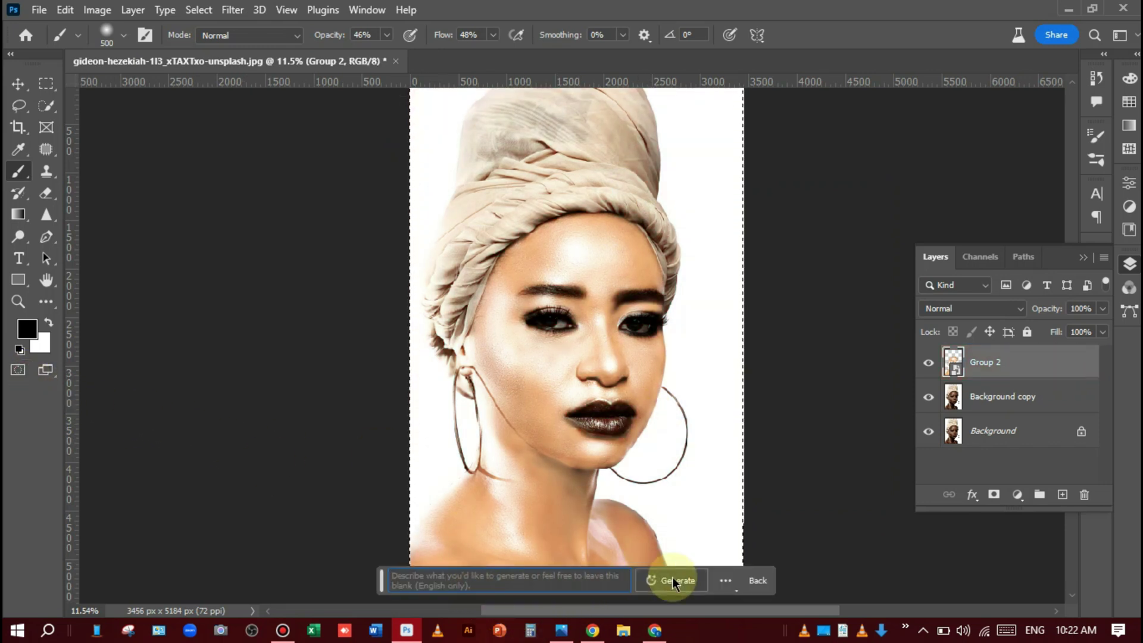
pyautogui.press('Return')
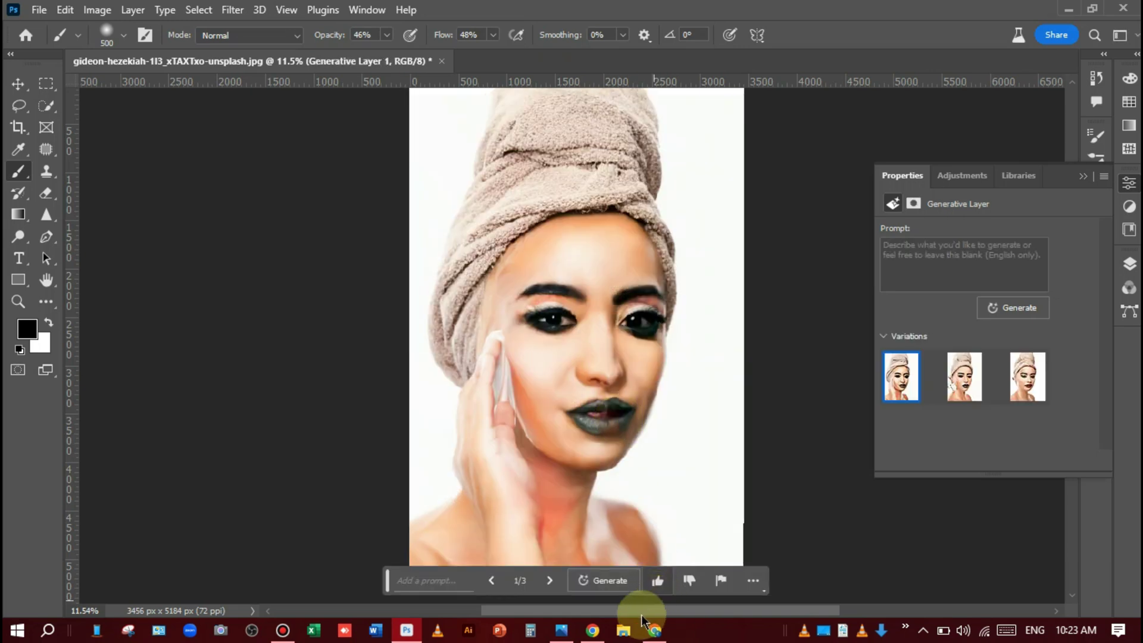
# Step to variation 3/3 (maroon lips, golden eyeshadow) and select Generative Layer 1's mask
pyautogui.click(551, 581)
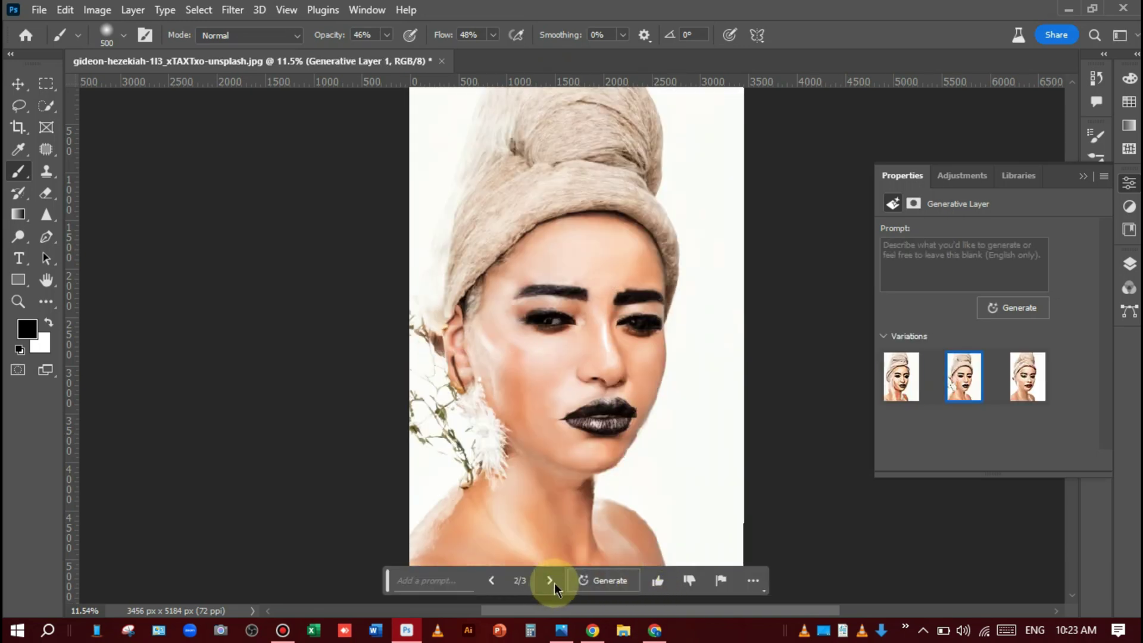
pyautogui.click(553, 581)
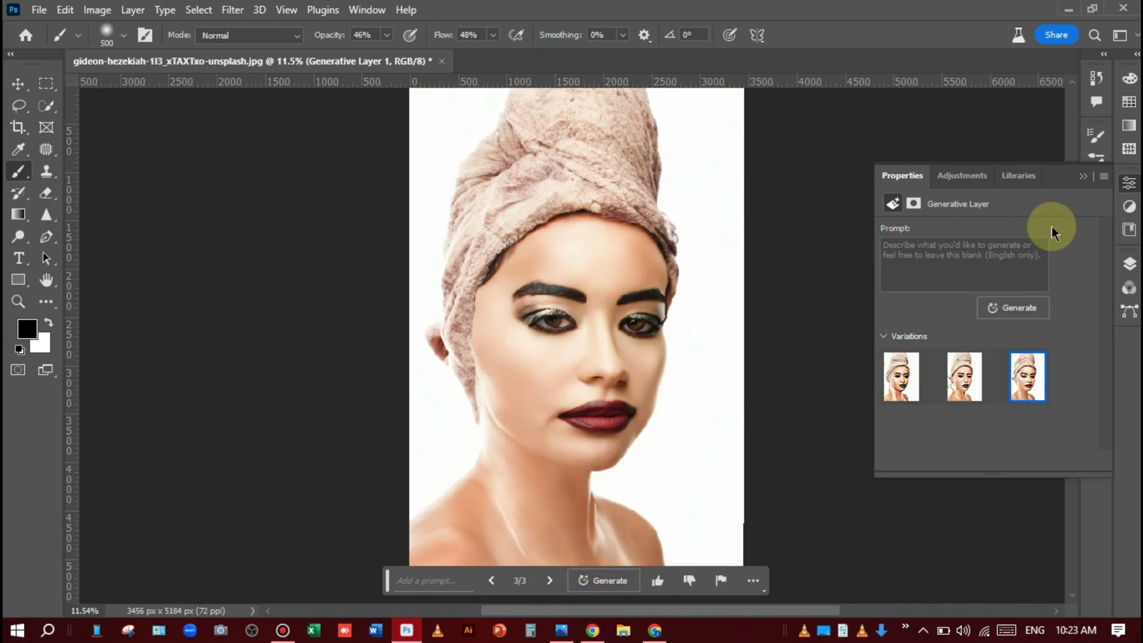
pyautogui.click(1082, 177)
pyautogui.click(1130, 264)
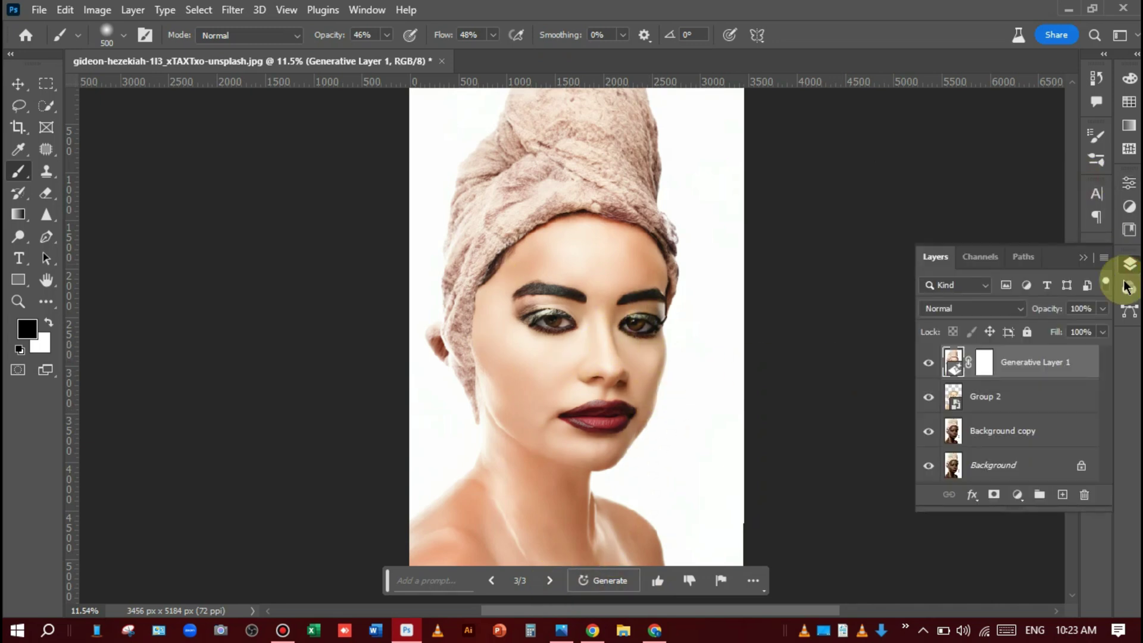
pyautogui.click(983, 363)
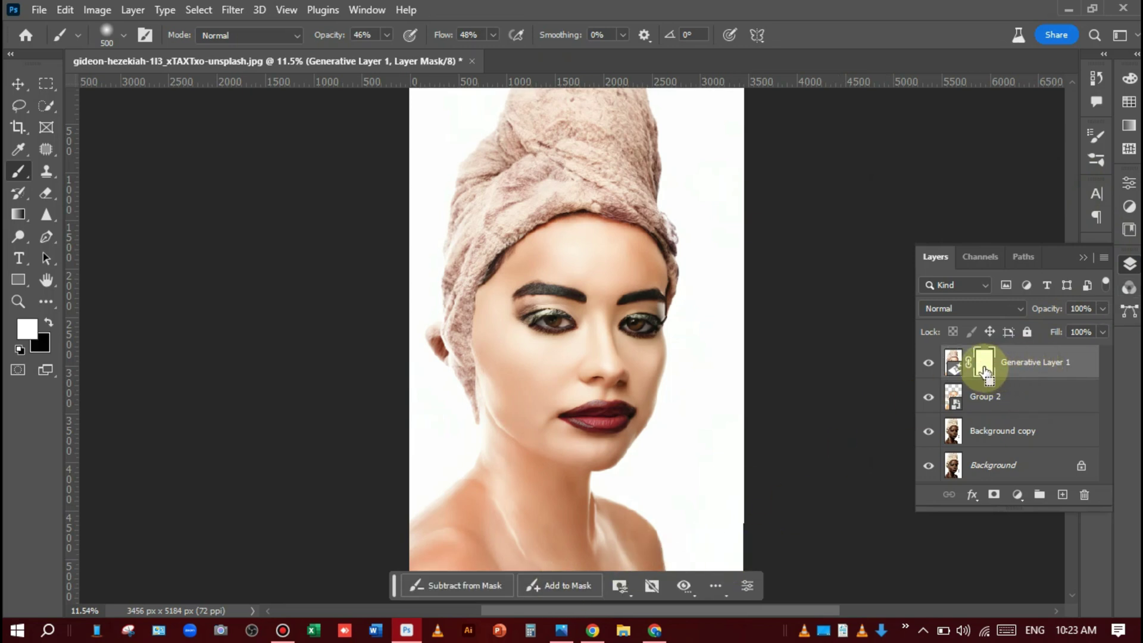
# Invert Generative Layer 1's mask to black and paint the first white stroke over the face
pyautogui.hotkey('ctrl', 'i')
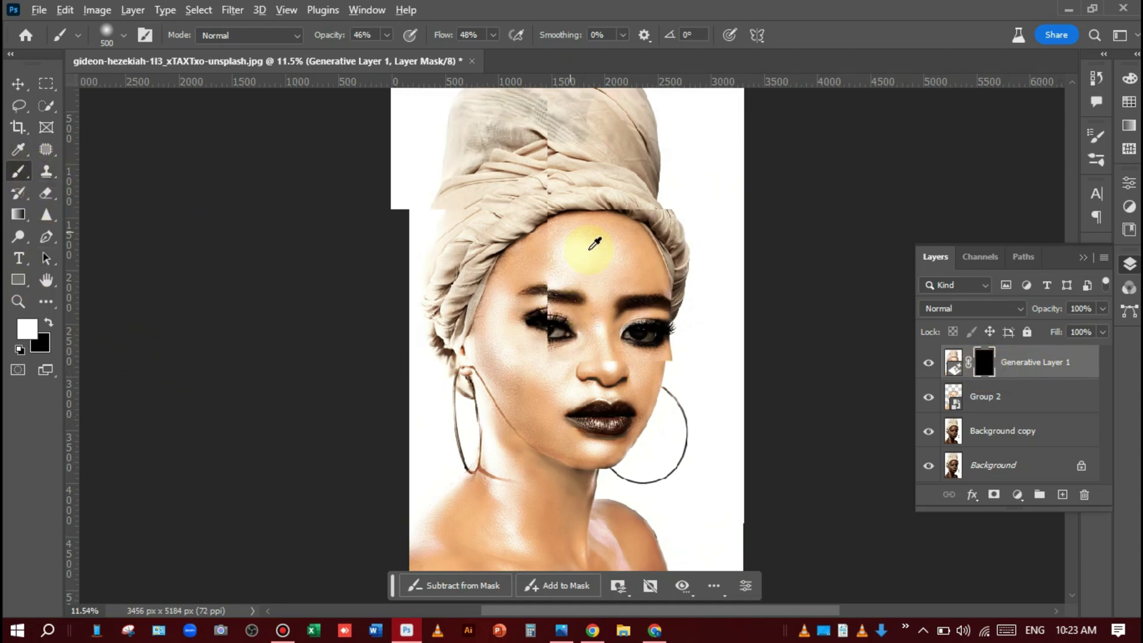
pyautogui.scroll(4, 592, 242)
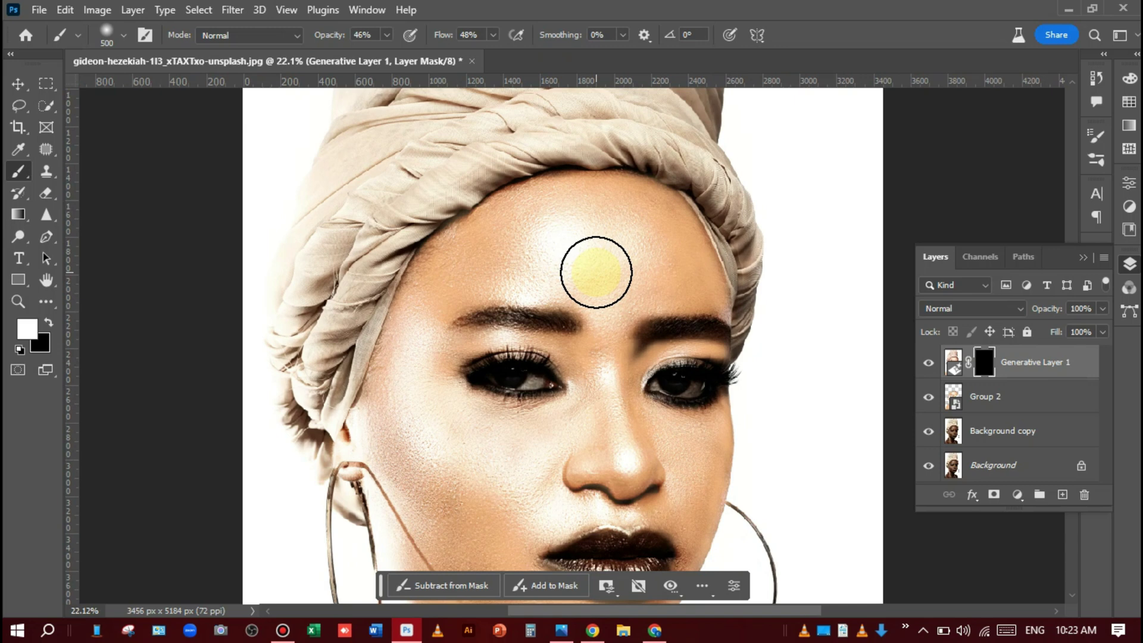
pyautogui.moveTo(631, 237)
pyautogui.mouseDown()
pyautogui.moveTo(651, 292)
pyautogui.moveTo(626, 201)
pyautogui.moveTo(430, 311)
pyautogui.moveTo(411, 421)
pyautogui.mouseUp()
pyautogui.scroll(-2, 595, 296)
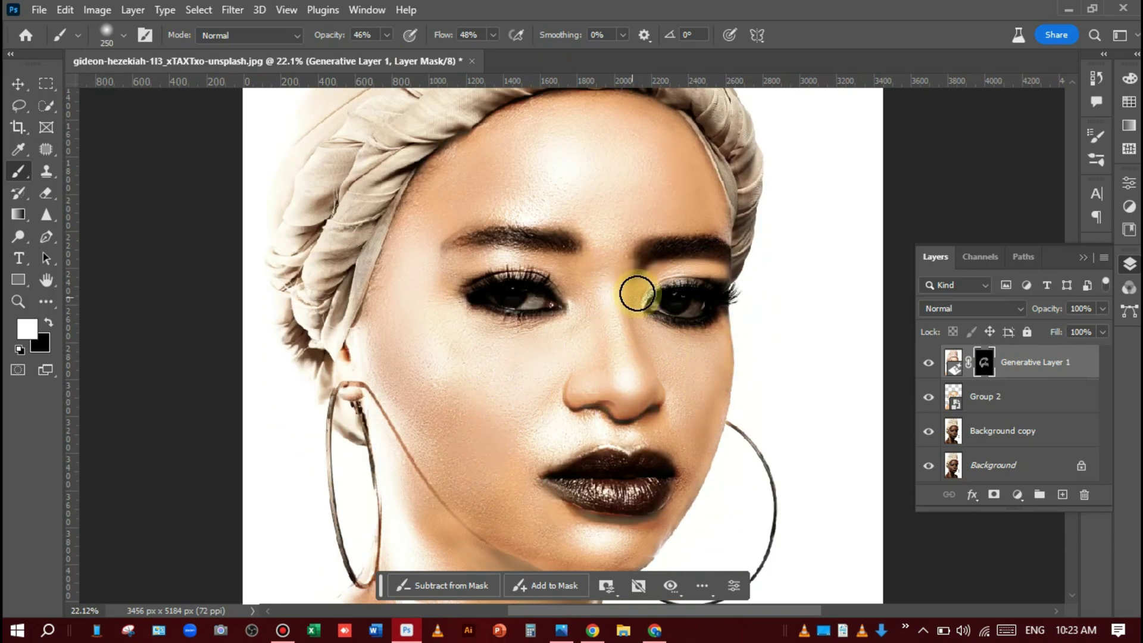
# Paint white over the eyes, cheeks, chin, neck and forehead, resizing the brush for detail
pyautogui.press('[')
pyautogui.press('[')
pyautogui.press('[')
pyautogui.press('[')
pyautogui.scroll(3, 638, 294)
pyautogui.scroll(-3, 582, 313)
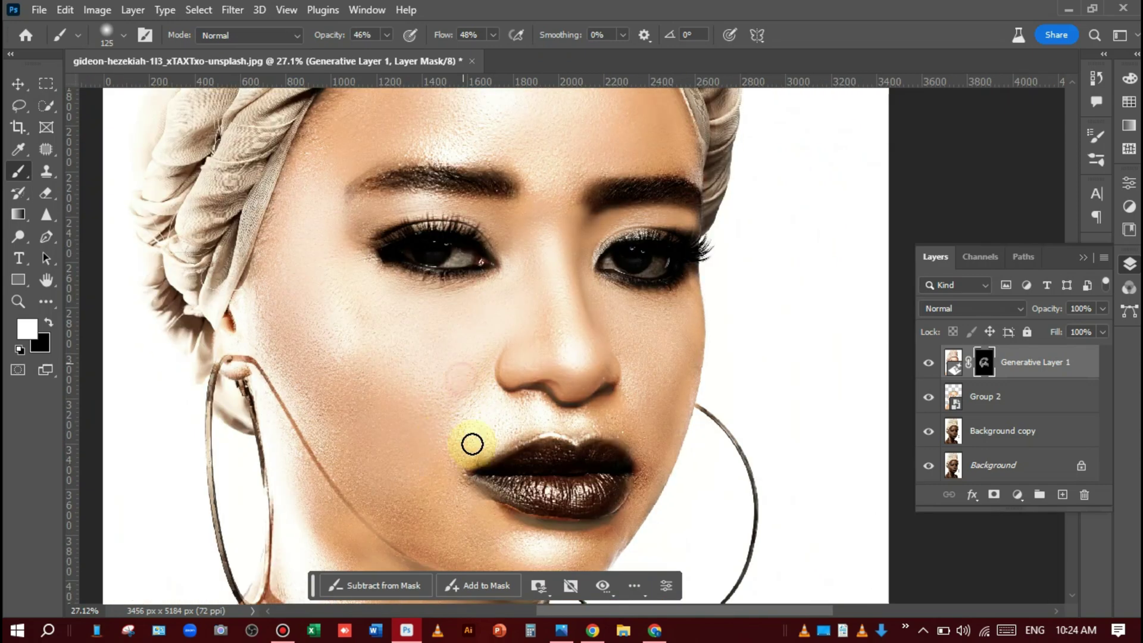
pyautogui.scroll(-2, 618, 490)
pyautogui.scroll(-3, 590, 480)
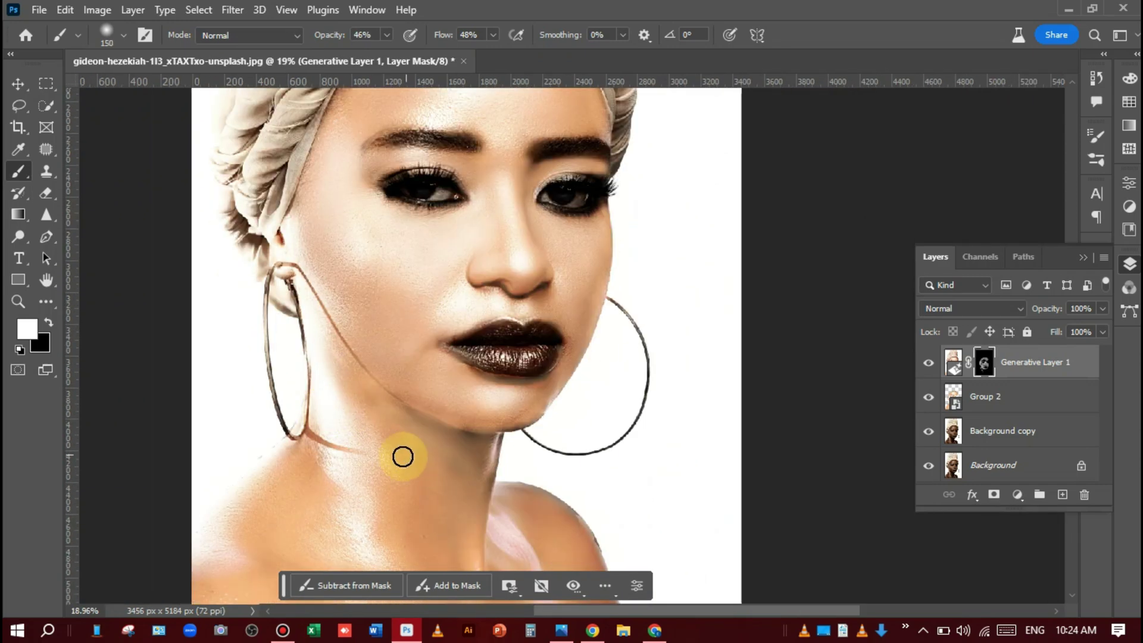
pyautogui.press(']')
pyautogui.press(']')
pyautogui.press(']')
pyautogui.press(']')
pyautogui.press(']')
pyautogui.scroll(-1, 559, 513)
pyautogui.scroll(2, 554, 395)
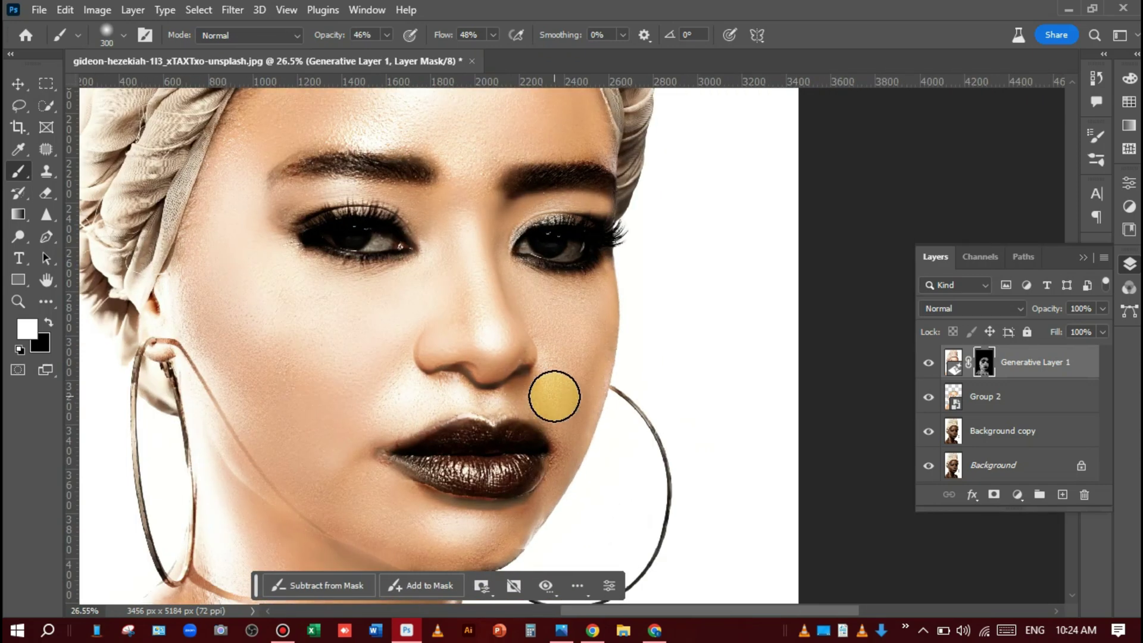
pyautogui.press('[')
pyautogui.press('[')
pyautogui.press('[')
pyautogui.press('[')
pyautogui.scroll(-2, 571, 413)
pyautogui.scroll(1, 546, 416)
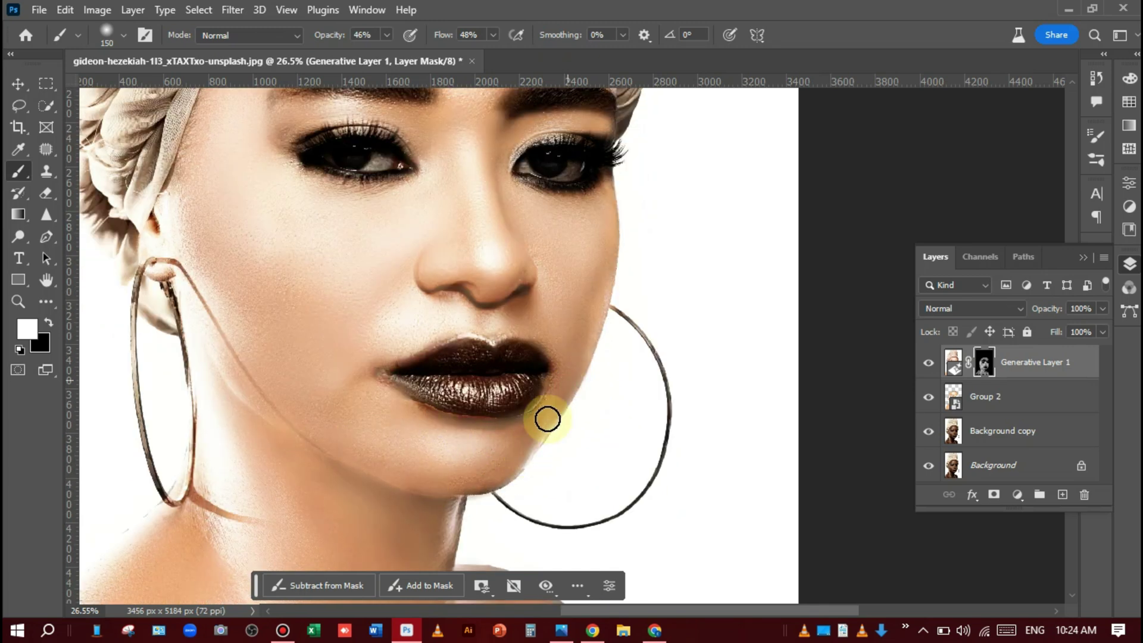
pyautogui.scroll(-3, 546, 417)
pyautogui.press(']')
pyautogui.press(']')
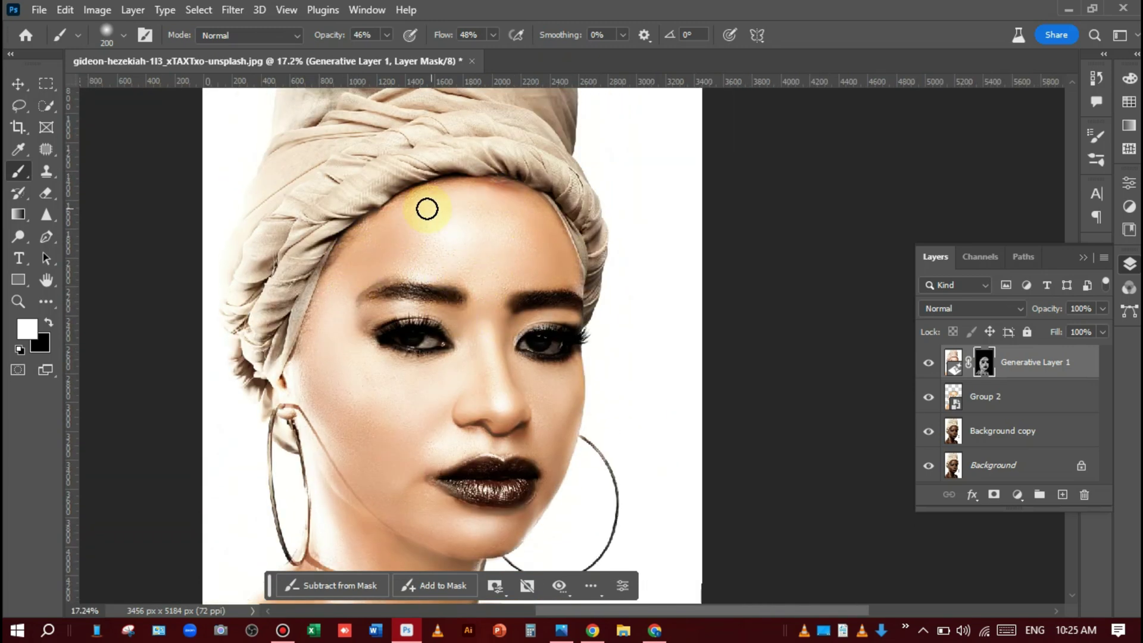
pyautogui.scroll(-2, 495, 230)
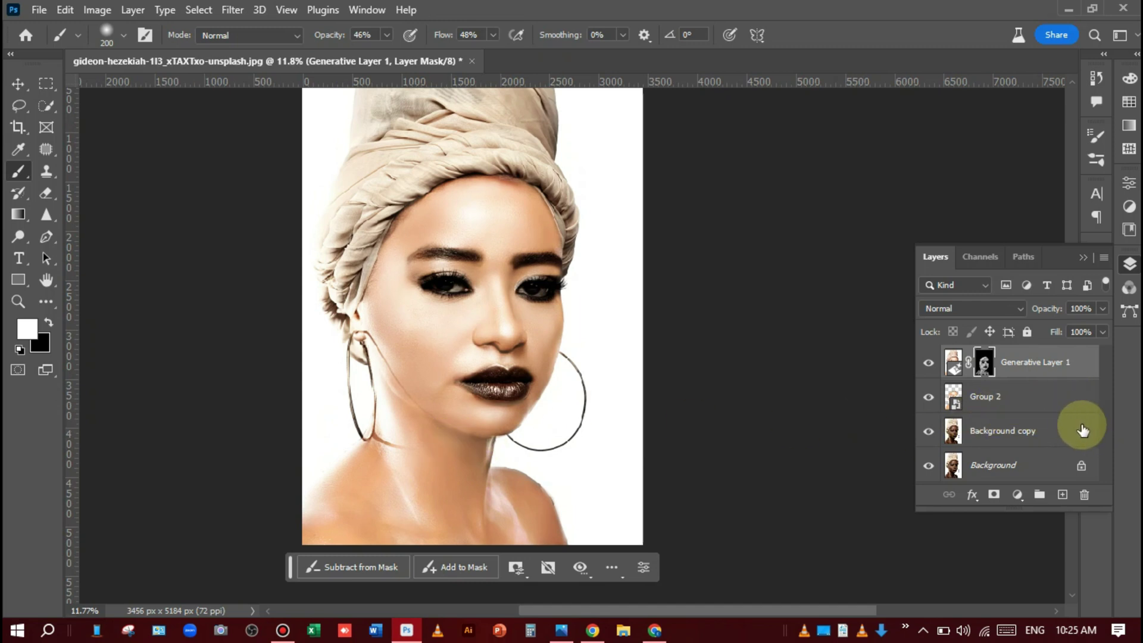
# Group the three retouched layers into Group 3 and add a Curves adjustment layer
pyautogui.keyDown('shift'); pyautogui.click(1052, 433); pyautogui.keyUp('shift')
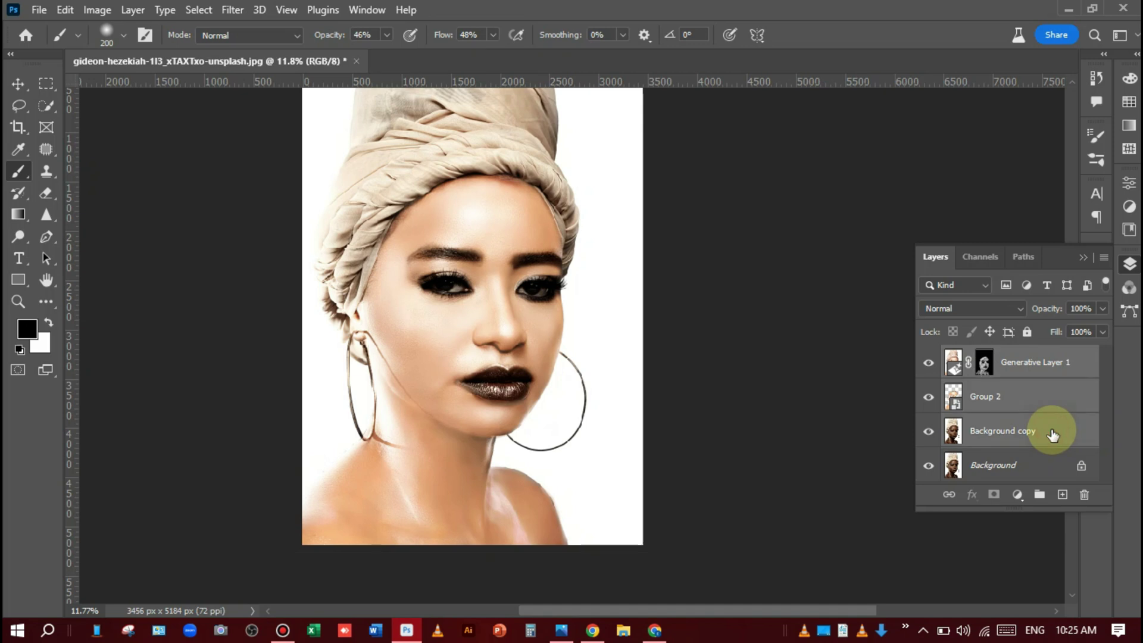
pyautogui.hotkey('ctrl', 'g')
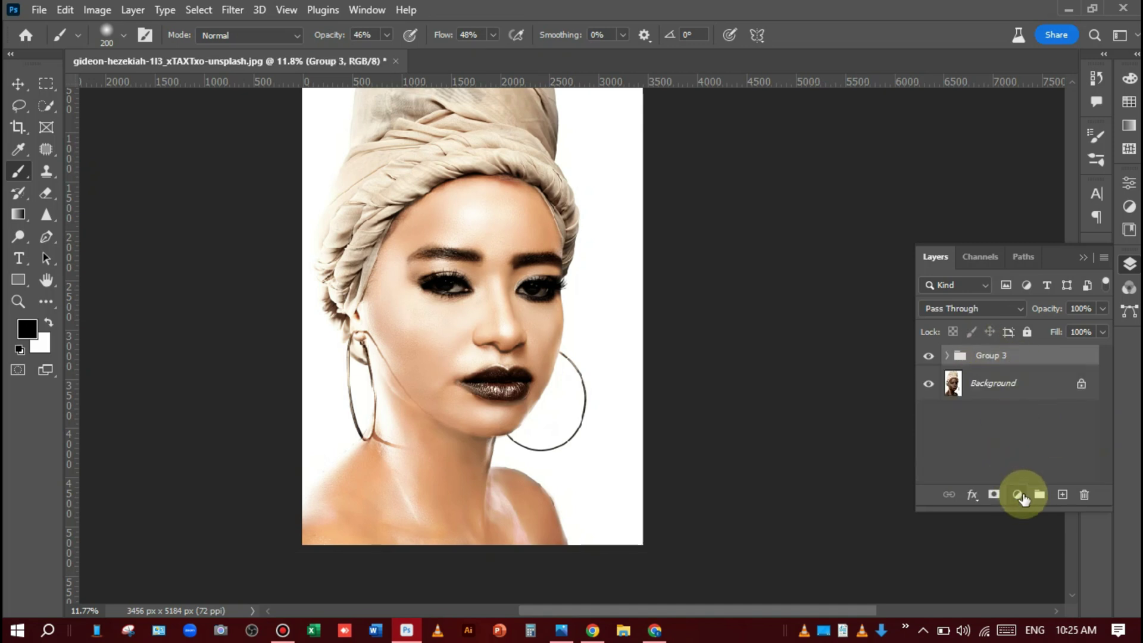
pyautogui.click(1019, 497)
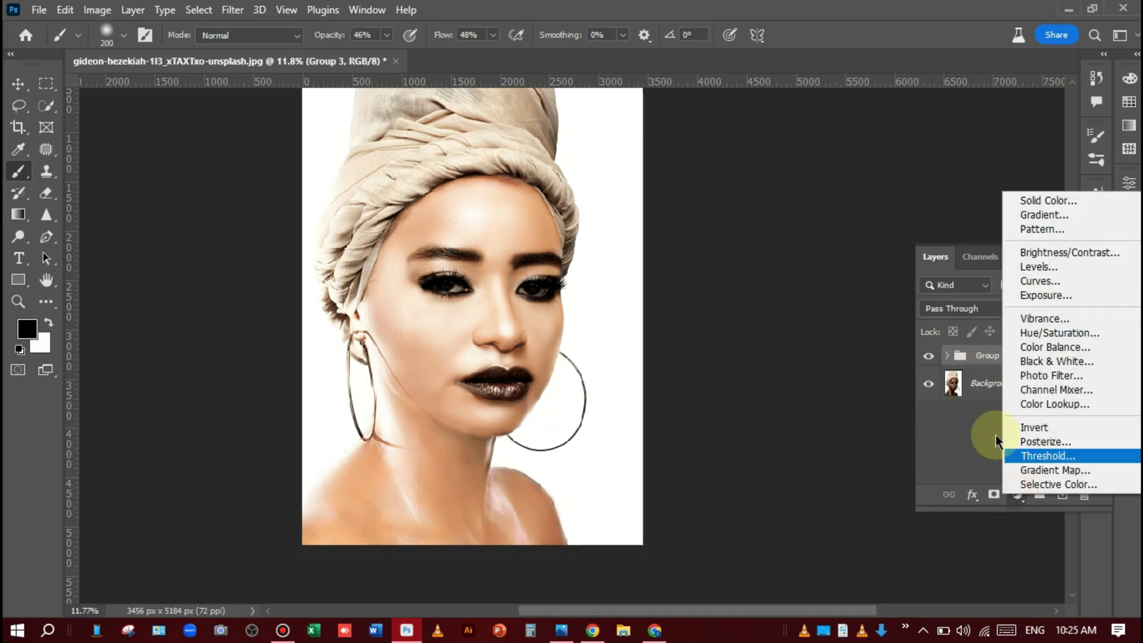
pyautogui.click(1072, 281)
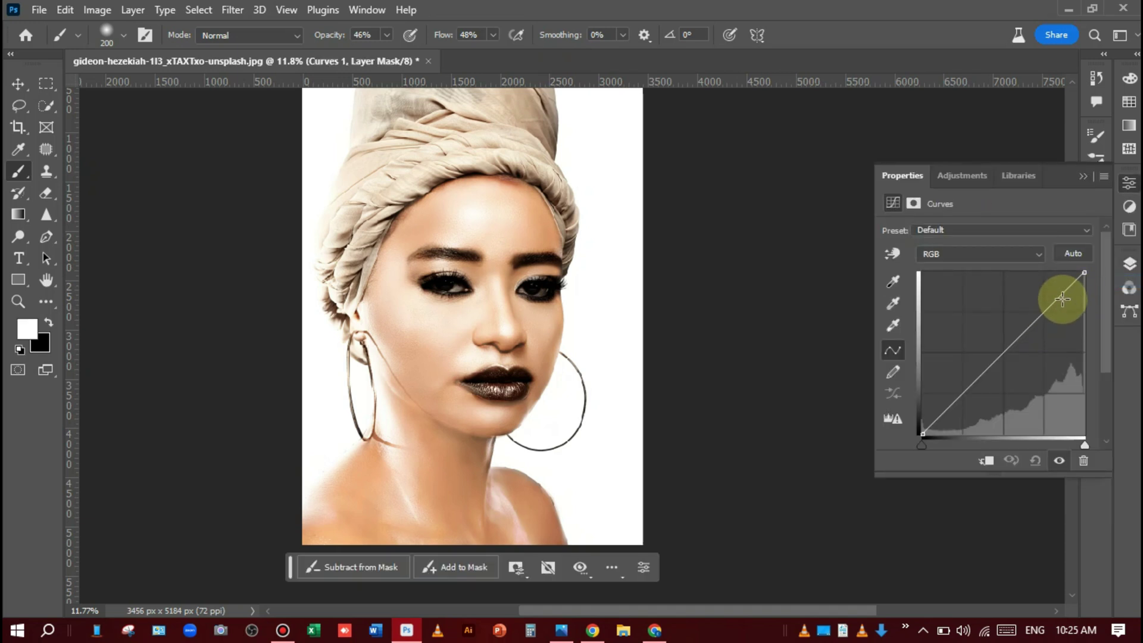
# Shape Curves 1 into a gentle S: lift highlights, lower shadows, fine-tune a midtone point
pyautogui.moveTo(1058, 295); pyautogui.dragTo(1056, 294)
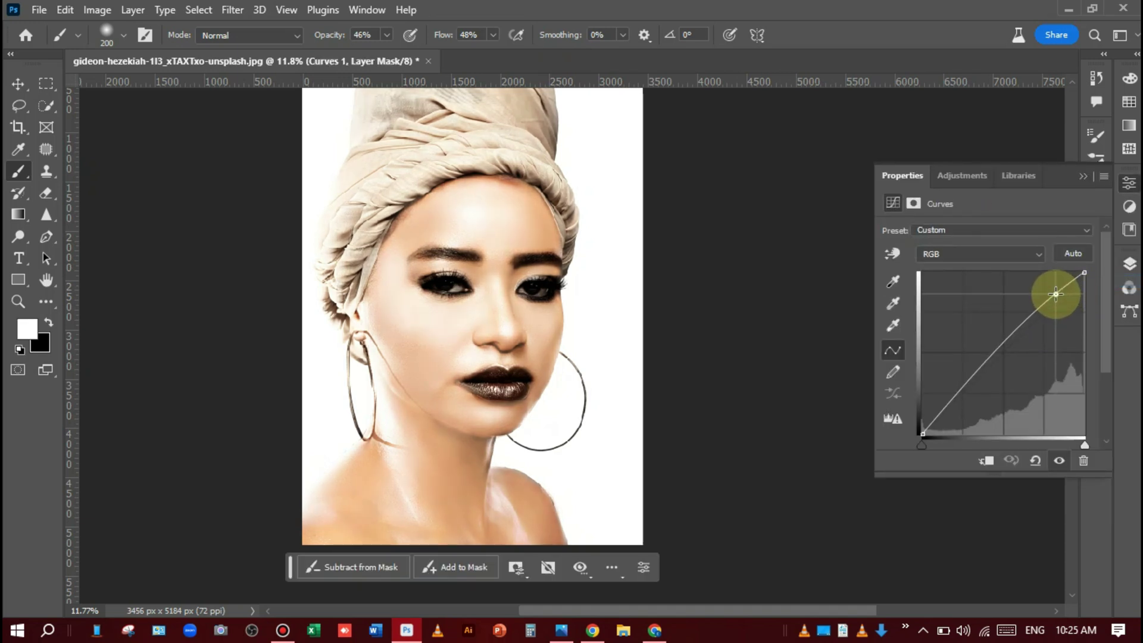
pyautogui.moveTo(959, 390)
pyautogui.mouseDown()
pyautogui.moveTo(970, 403)
pyautogui.moveTo(964, 395)
pyautogui.mouseUp()
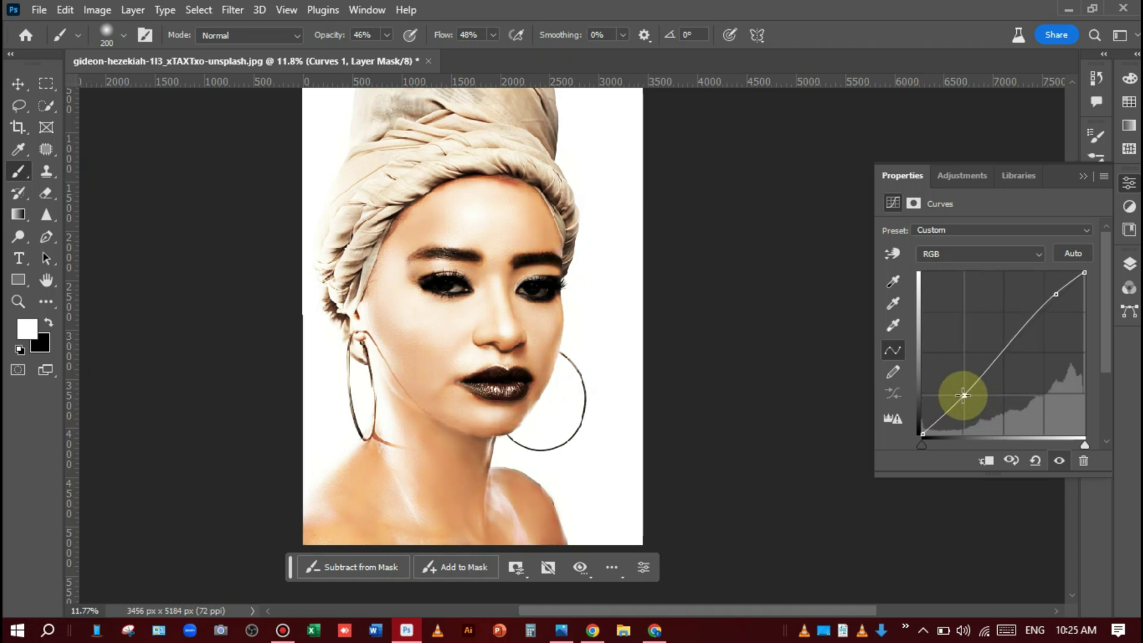
pyautogui.moveTo(1010, 344)
pyautogui.mouseDown()
pyautogui.moveTo(1009, 335)
pyautogui.moveTo(1010, 344)
pyautogui.mouseUp()
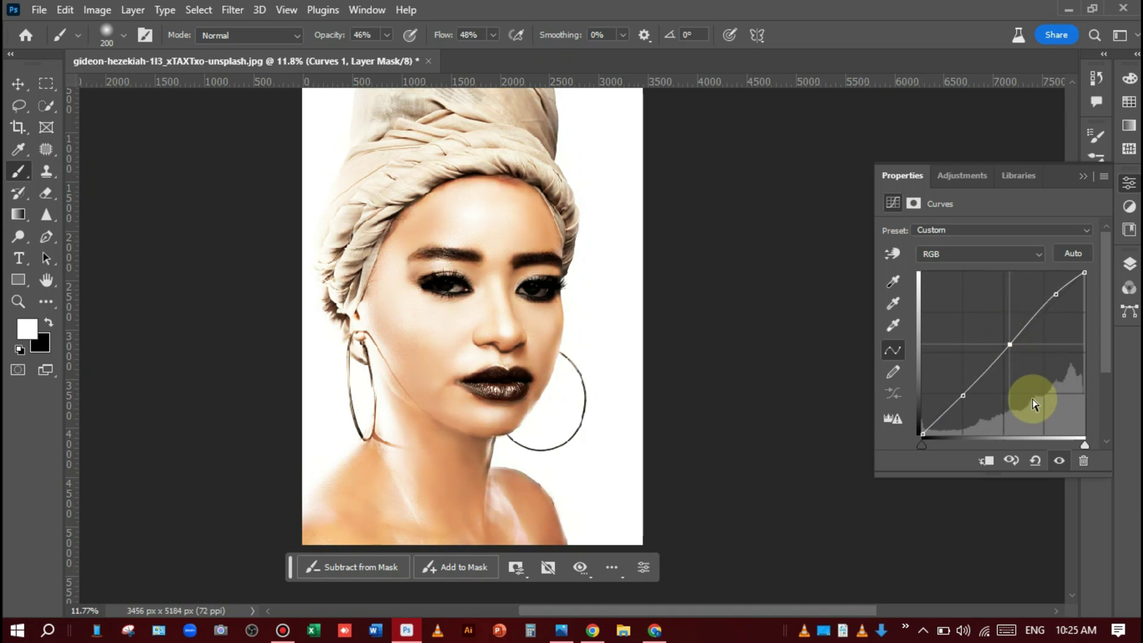
pyautogui.scroll(2, 577, 375)
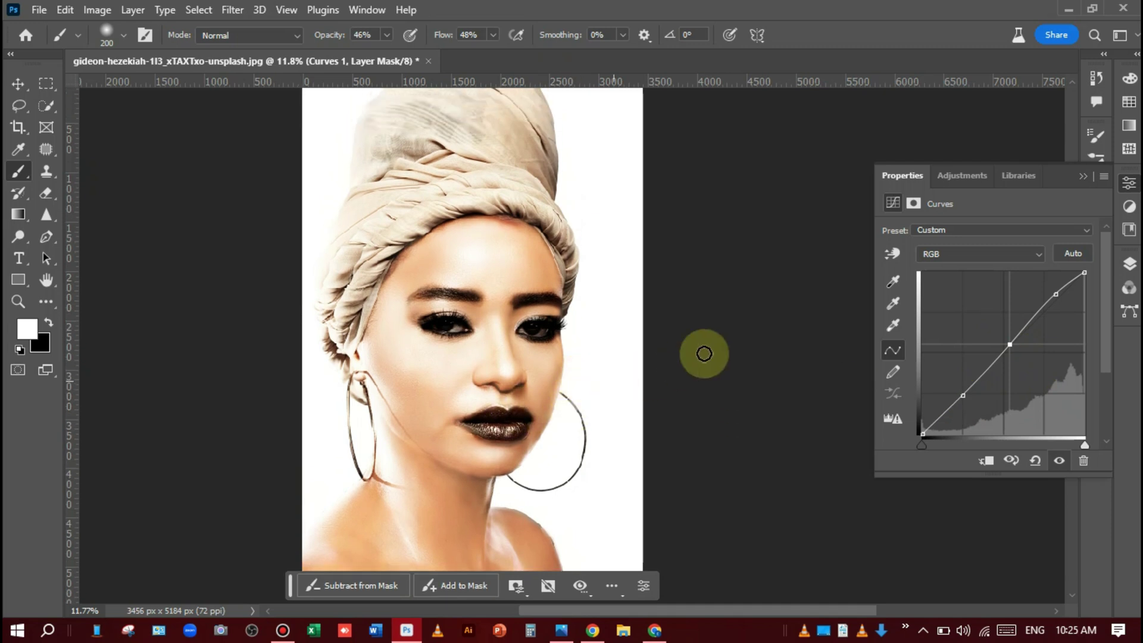
pyautogui.keyDown('alt'); pyautogui.scroll(-3, 646, 326); pyautogui.keyUp('alt')
pyautogui.keyDown('alt'); pyautogui.scroll(2, 465, 384); pyautogui.keyUp('alt')
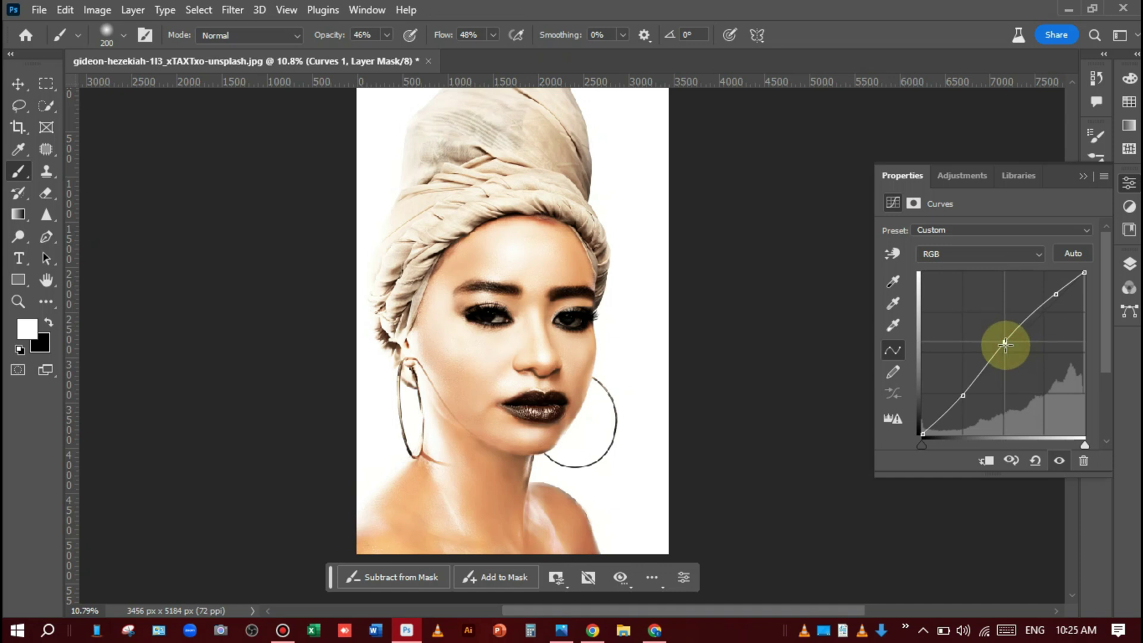
pyautogui.moveTo(1005, 345)
pyautogui.mouseDown()
pyautogui.moveTo(1012, 350)
pyautogui.moveTo(1007, 341)
pyautogui.mouseUp()
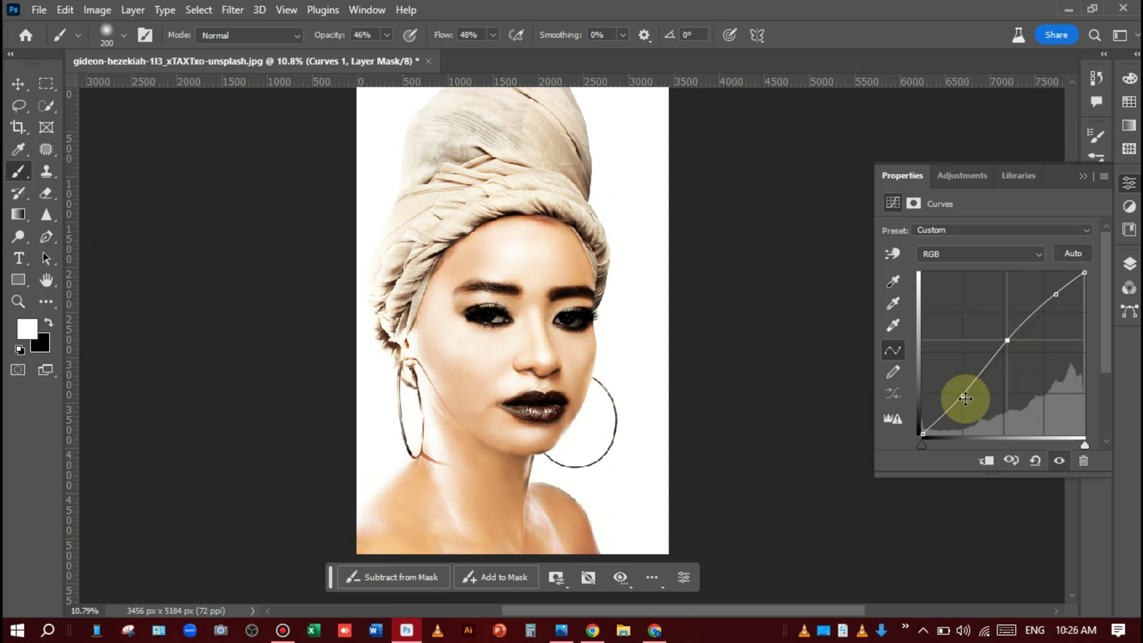